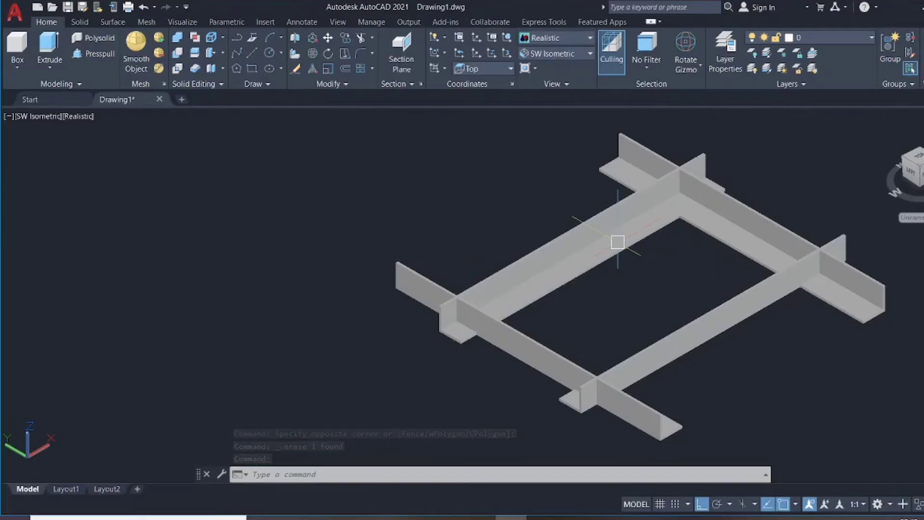
Step: Examine the frame of four crossing L-shaped angle solids, up close and as a whole
scroll(618, 242, "down", 3)
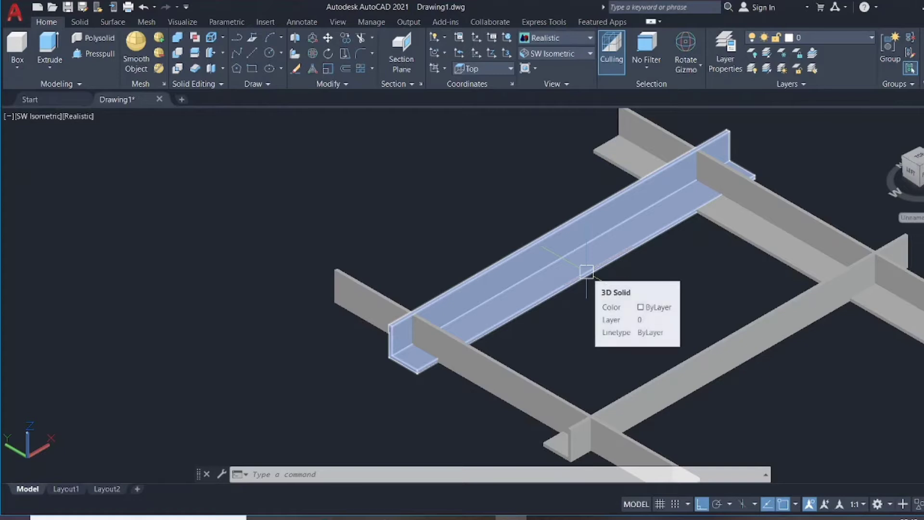
scroll(618, 242, "down", 3)
scroll(617, 242, "up", 5)
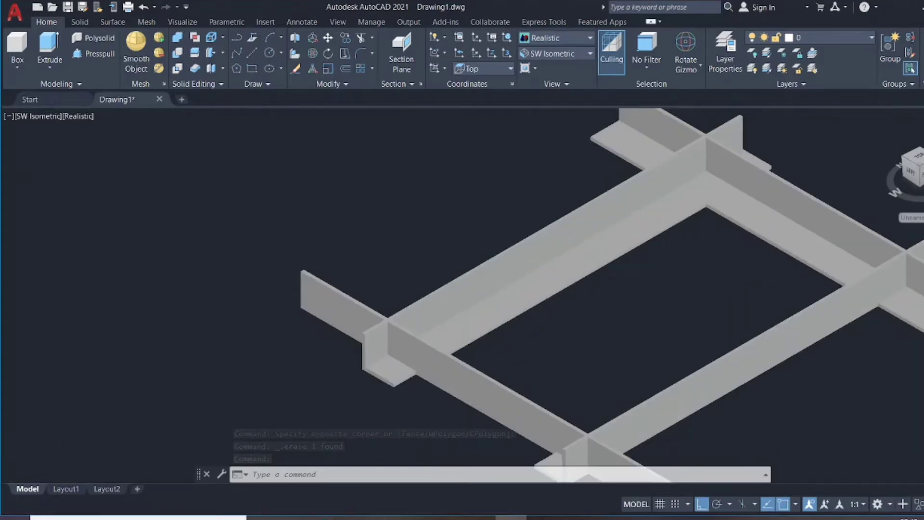
scroll(617, 242, "down", 3)
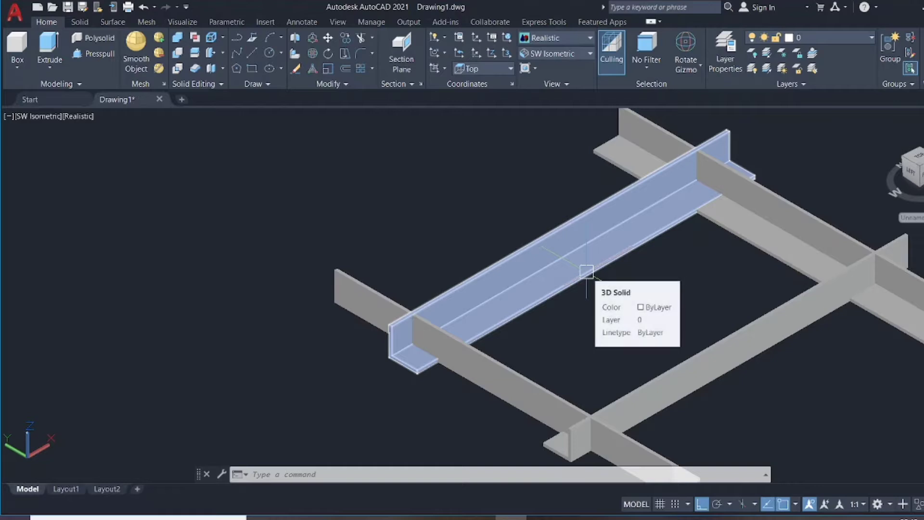
scroll(617, 242, "down", 3)
scroll(617, 242, "up", 5)
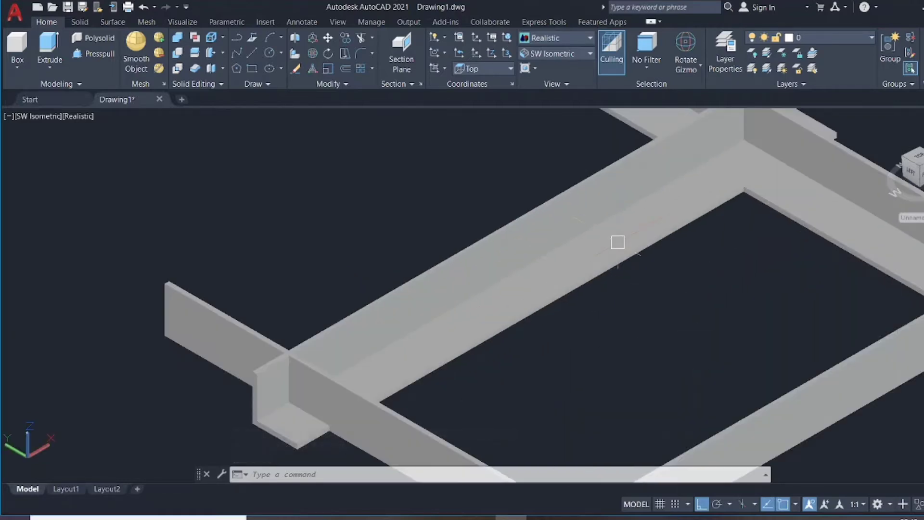
scroll(615, 248, "down", 3)
scroll(588, 269, "up", 2)
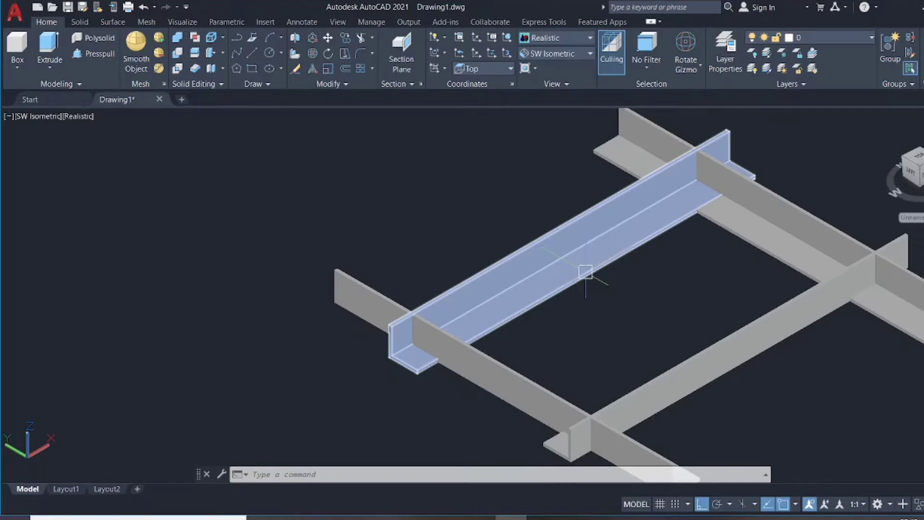
scroll(578, 280, "down", 3)
scroll(616, 244, "up", 5)
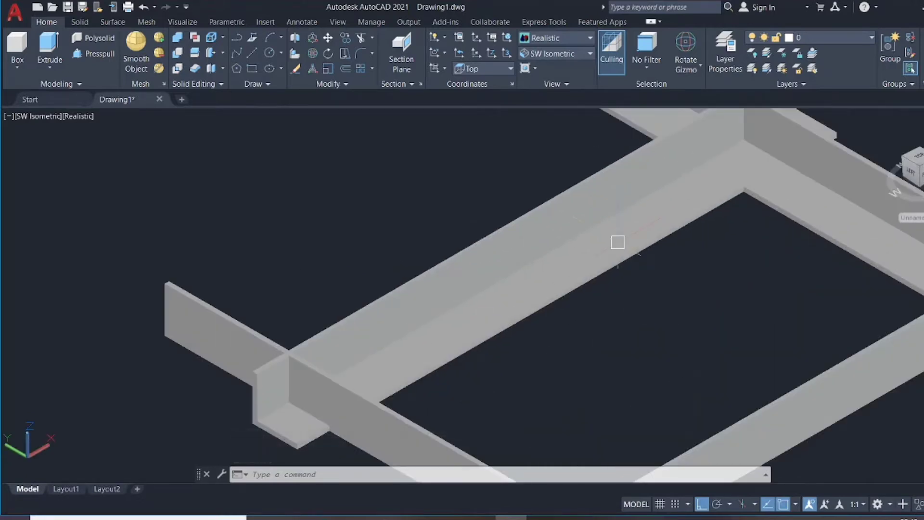
scroll(604, 260, "down", 2)
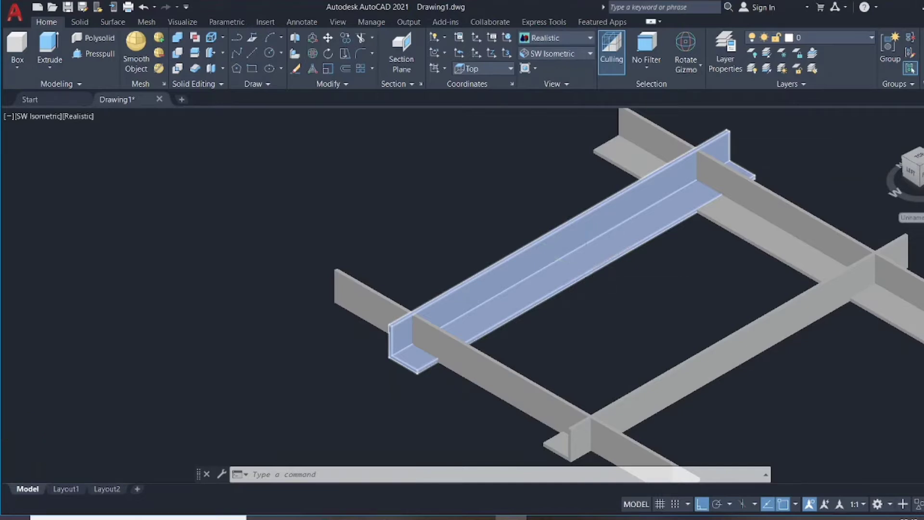
scroll(616, 243, "down", 2)
scroll(616, 244, "up", 5)
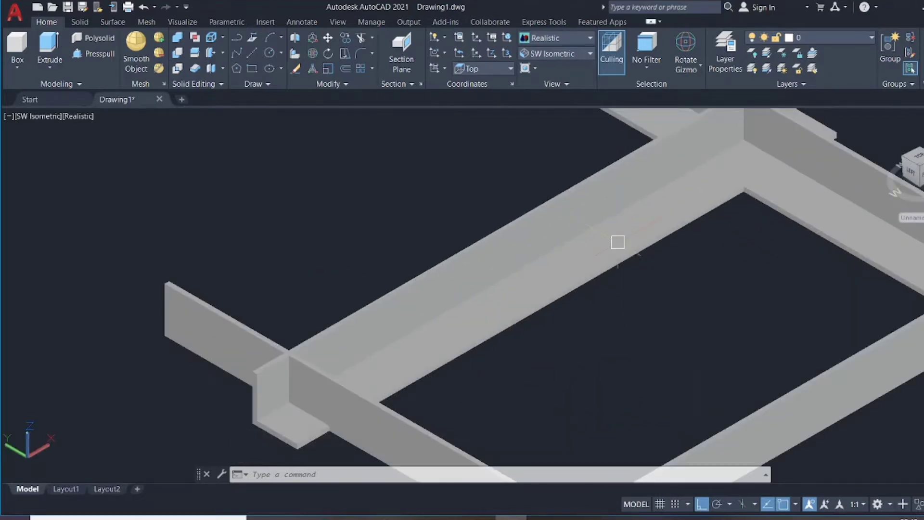
scroll(618, 242, "down", 2)
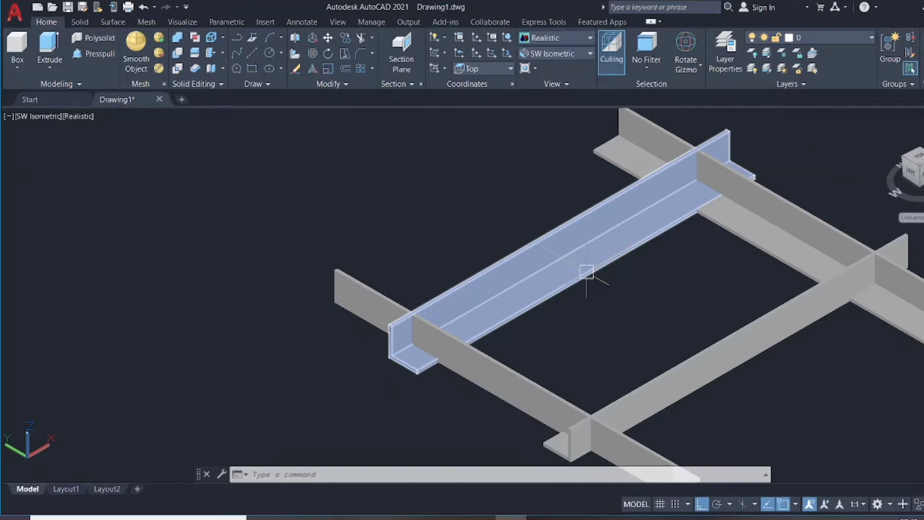
Step: Copy the whole four-angle frame to an empty area about 2738 units away, with ortho turned off
scroll(587, 272, "down", 4)
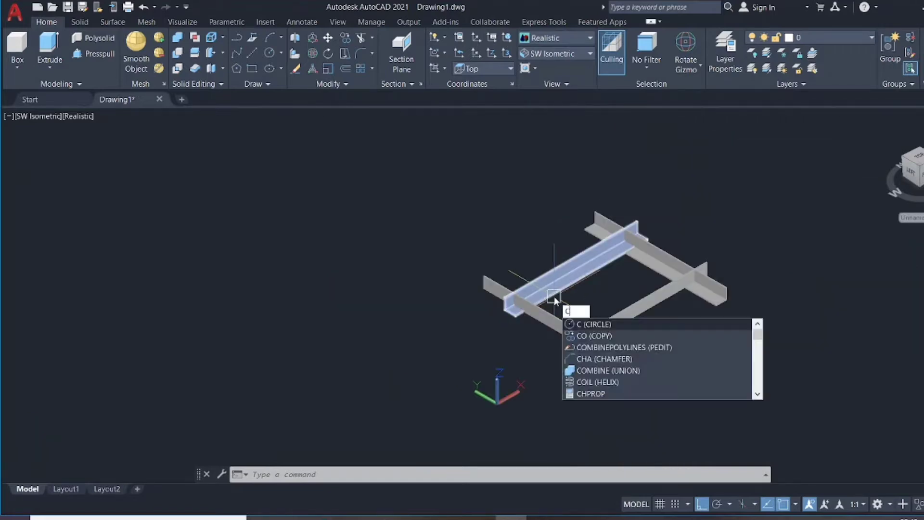
key("Escape")
key("Escape")
type("ct o")
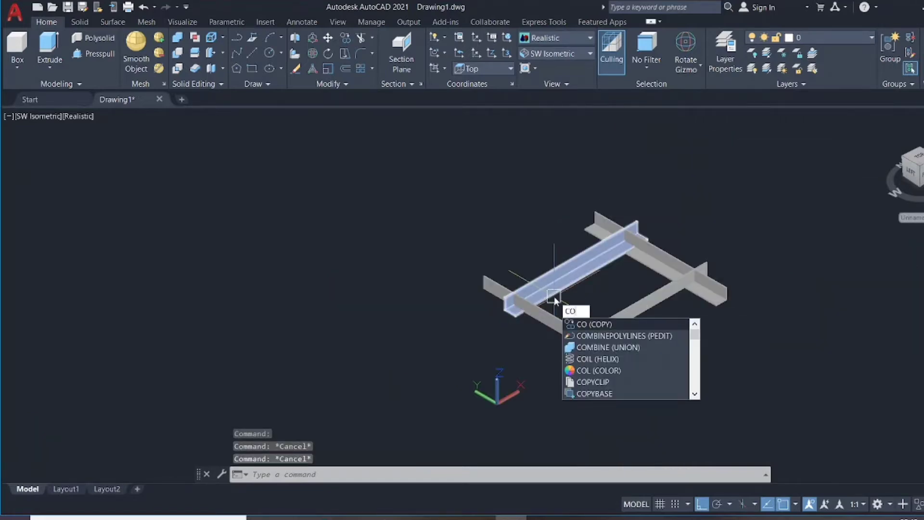
key("Return")
left_click(467, 177)
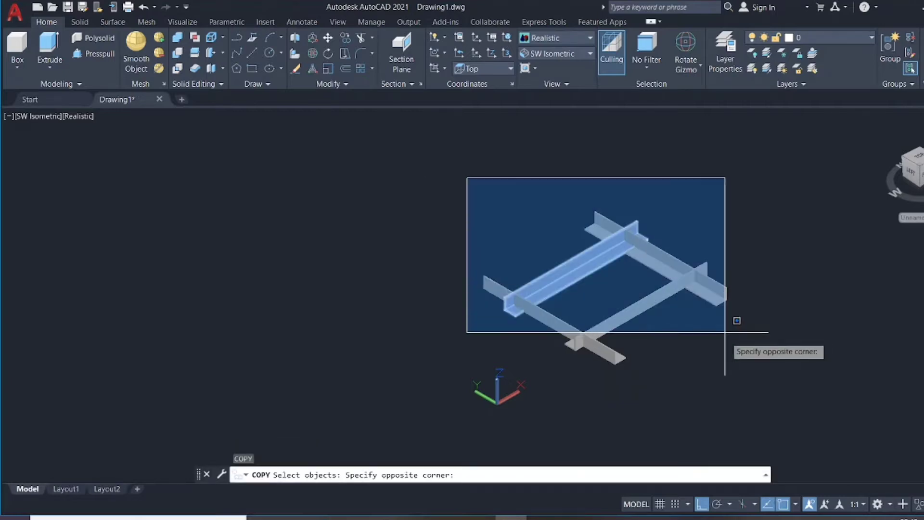
left_click(731, 373)
key("Return")
left_click(684, 288)
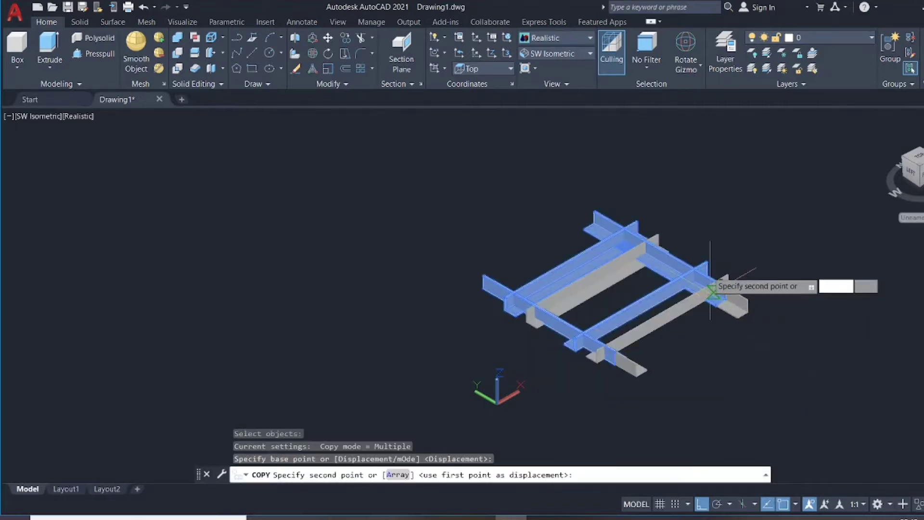
middle_click_drag(709, 273, 372, 309)
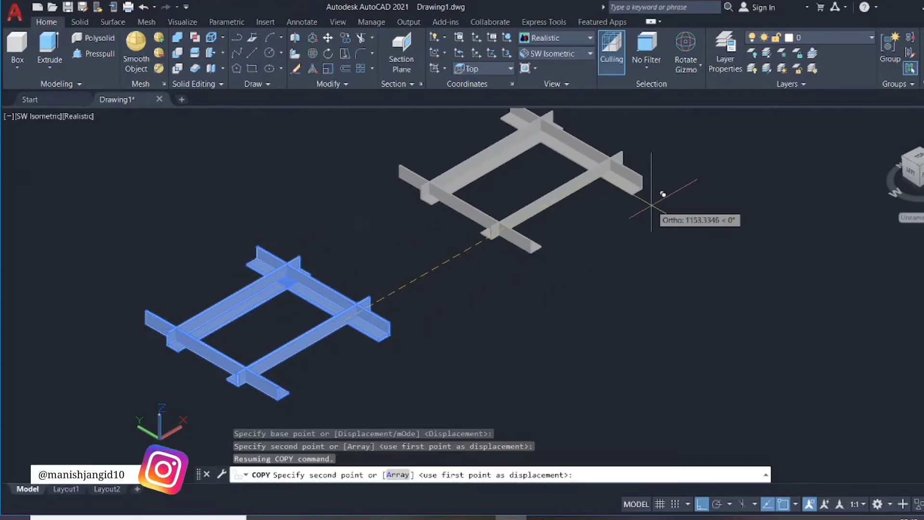
key("F8")
scroll(753, 233, "down", 4)
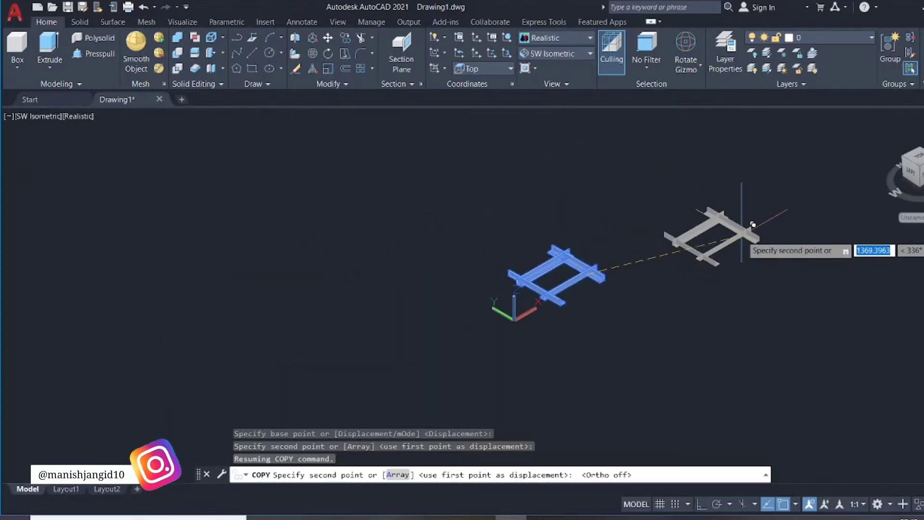
scroll(775, 223, "up", 1)
left_click(820, 211)
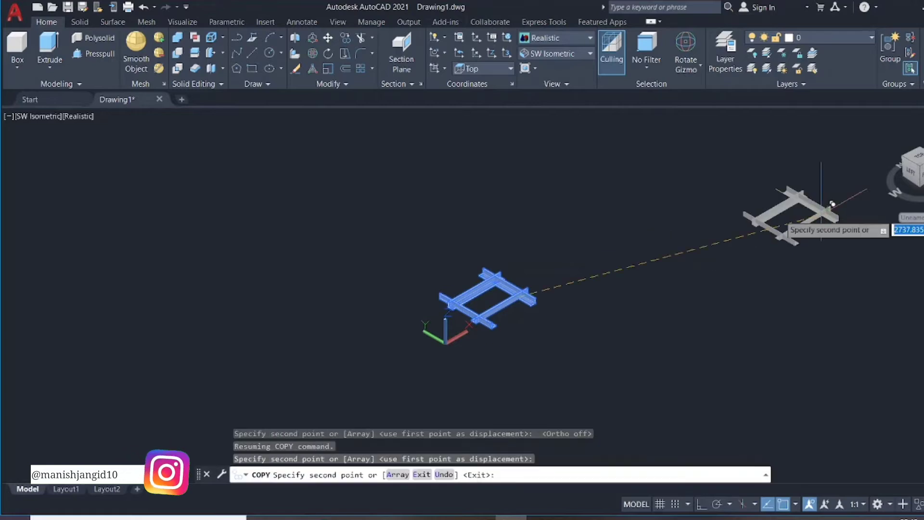
key("Return")
Step: Slice the rear angle running along X with a two-point plane across it partway along its length, keeping only the part toward positive X
scroll(536, 268, "up", 6)
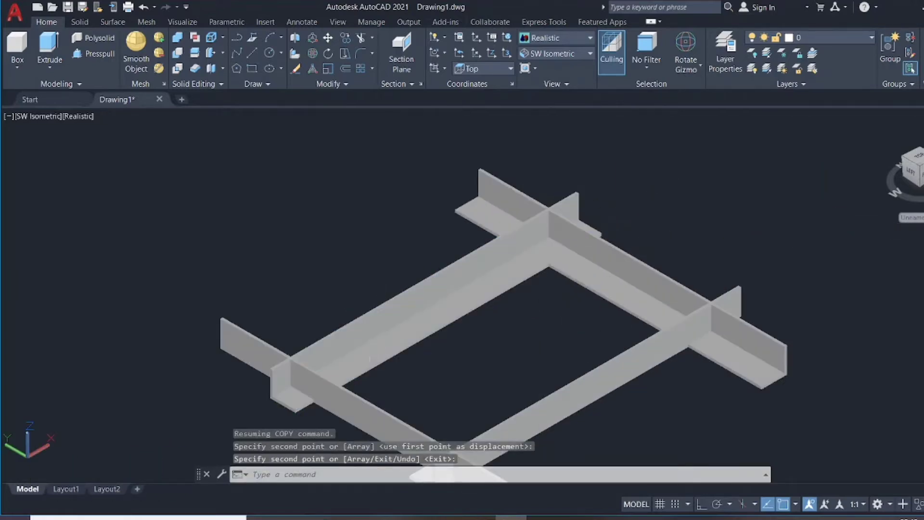
middle_click_drag(377, 347, 496, 346)
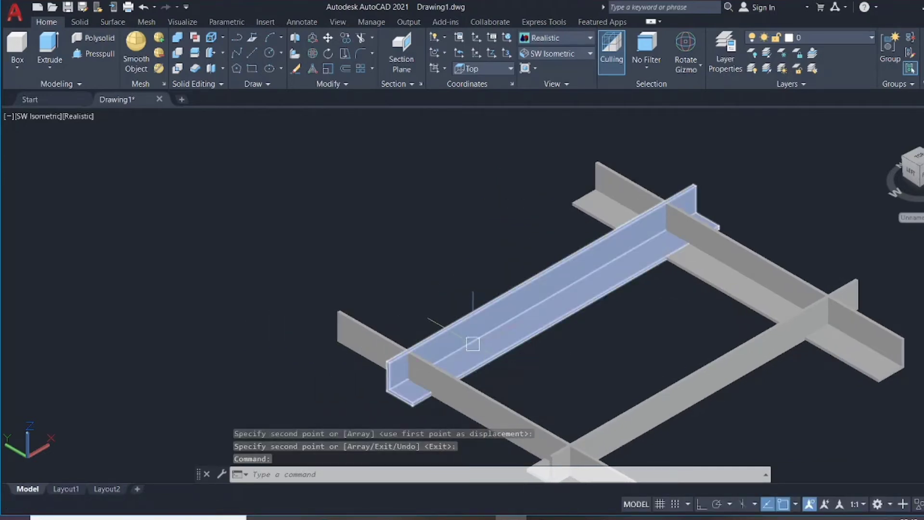
scroll(446, 255, "down", 3)
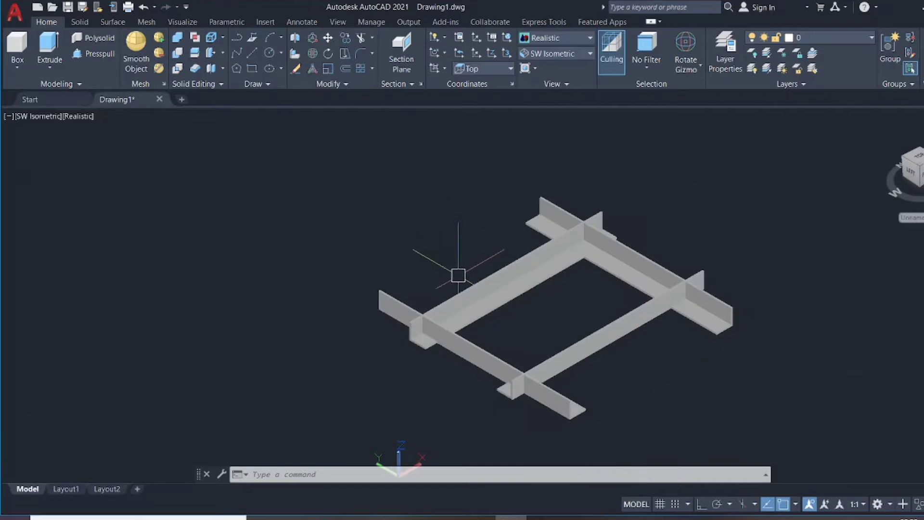
scroll(504, 352, "up", 2)
type("SLICe")
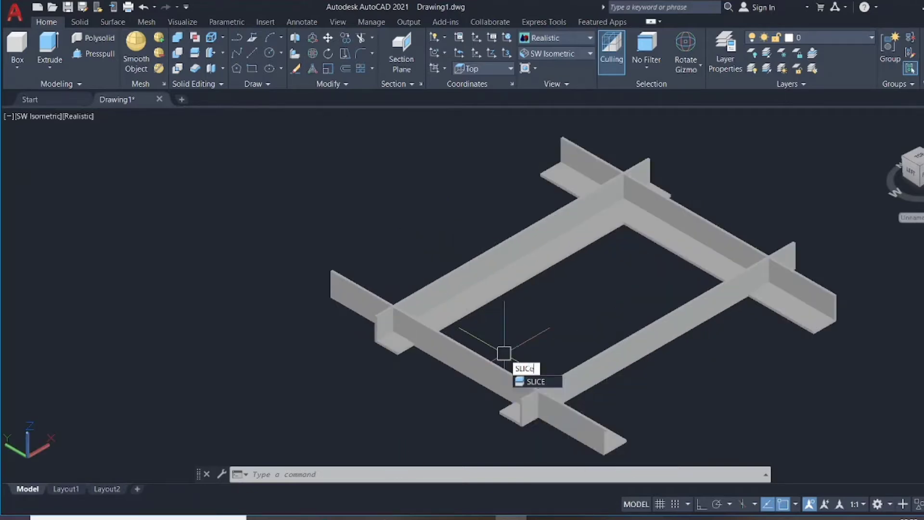
key("Return")
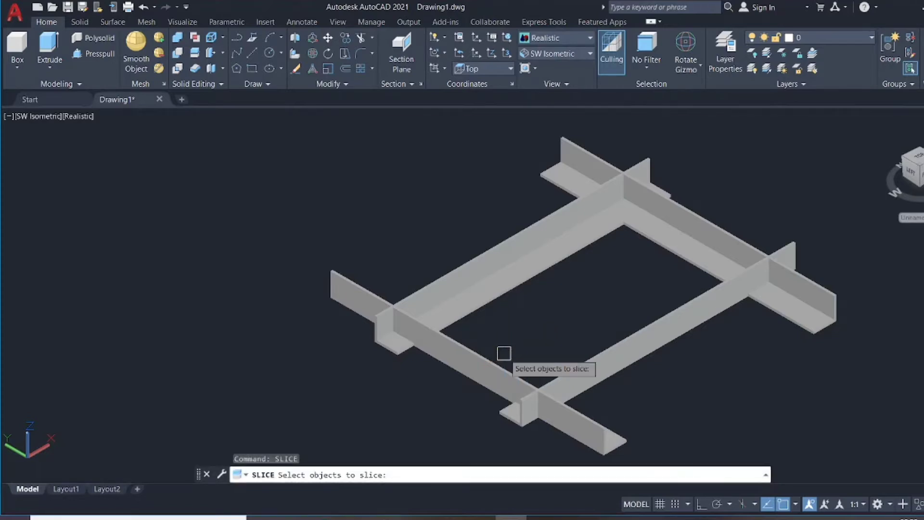
left_click(507, 283)
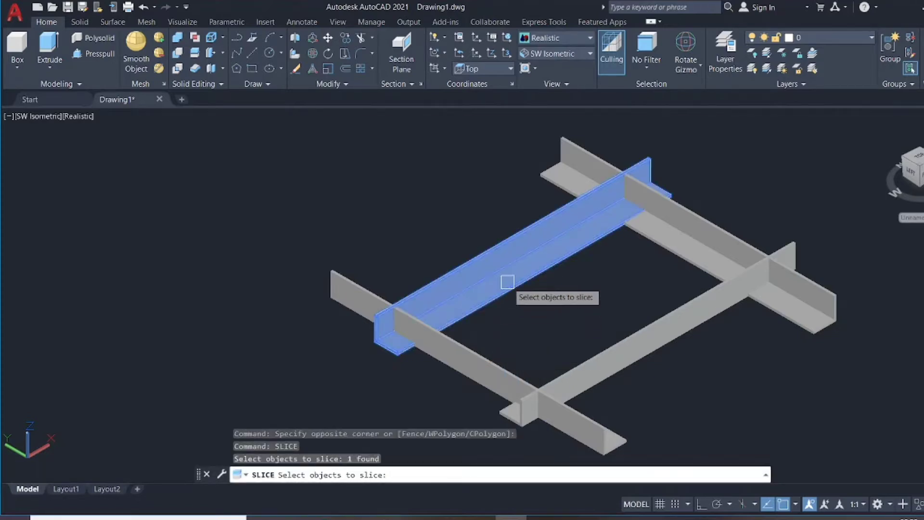
key("Return")
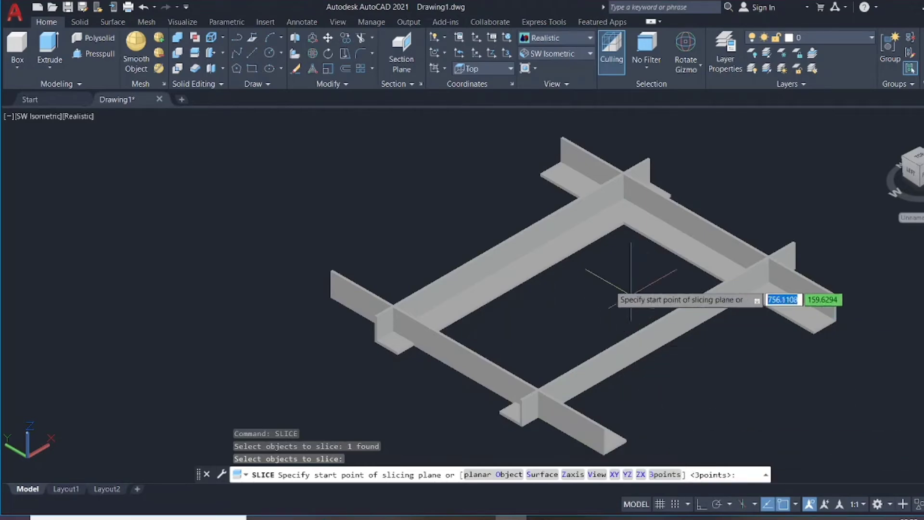
scroll(580, 260, "up", 2)
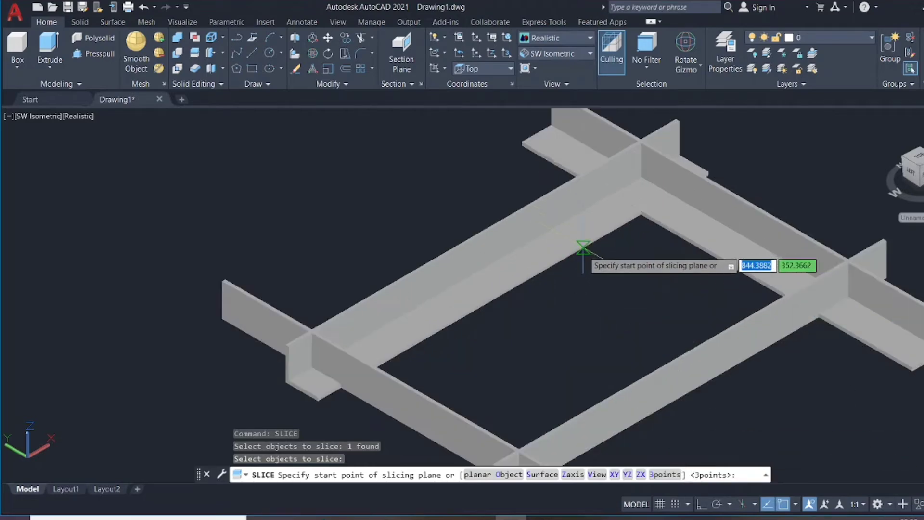
scroll(494, 303, "up", 3)
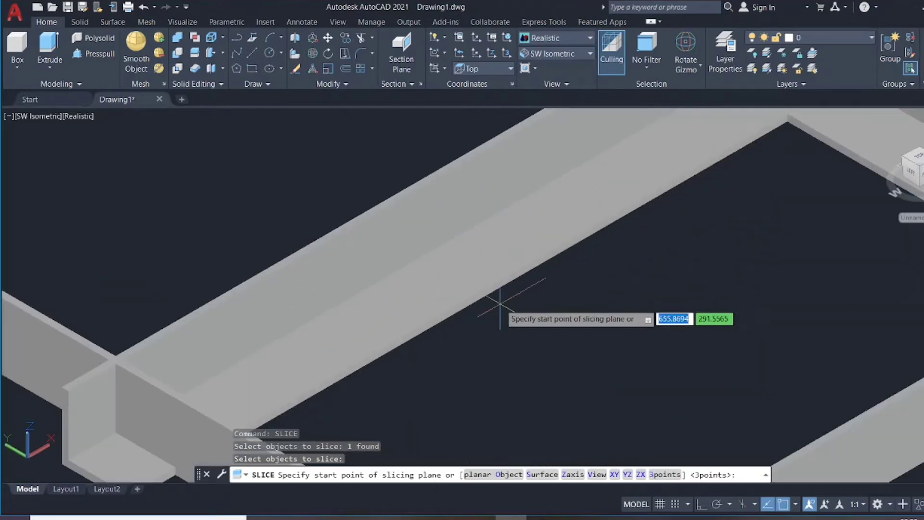
left_click(498, 297)
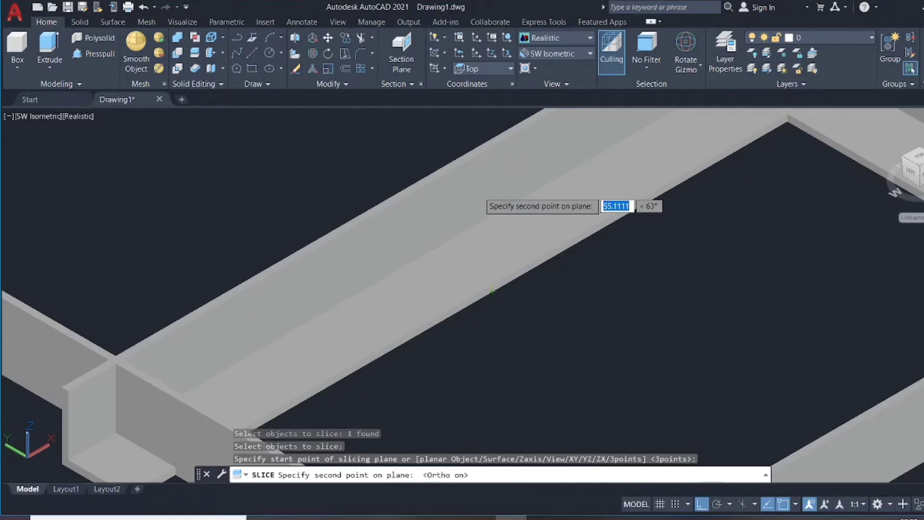
scroll(548, 193, "down", 3)
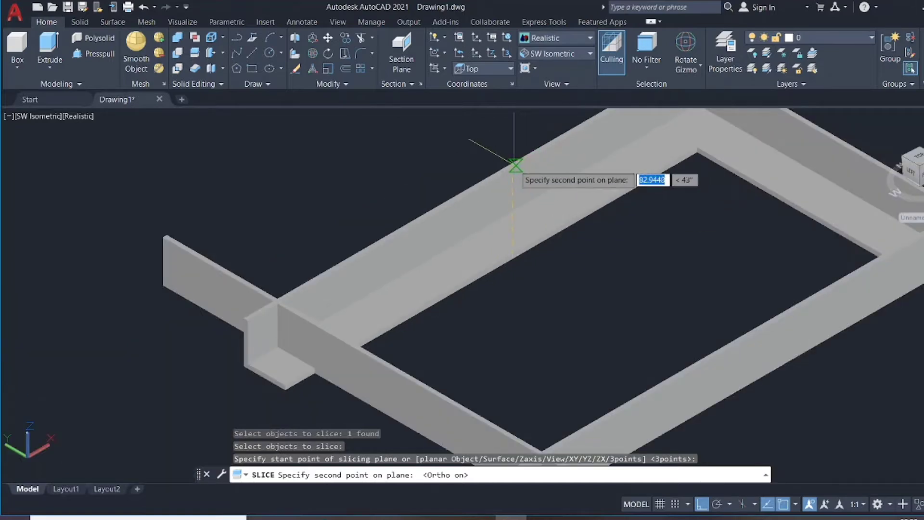
left_click(513, 167)
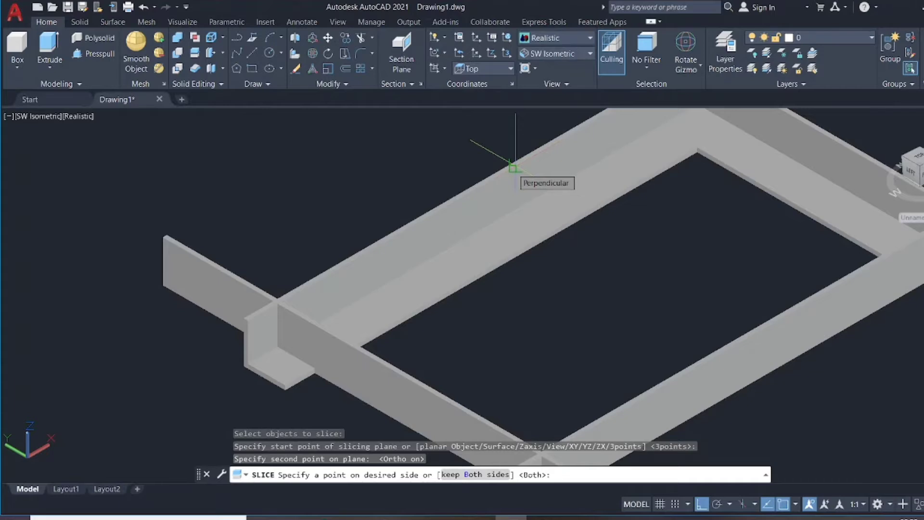
scroll(513, 167, "down", 3)
mouse_move(506, 197)
middle_mouse_down("shift")
mouse_move(511, 186)
mouse_move(503, 213)
middle_mouse_up("shift")
scroll(537, 162, "down", 3)
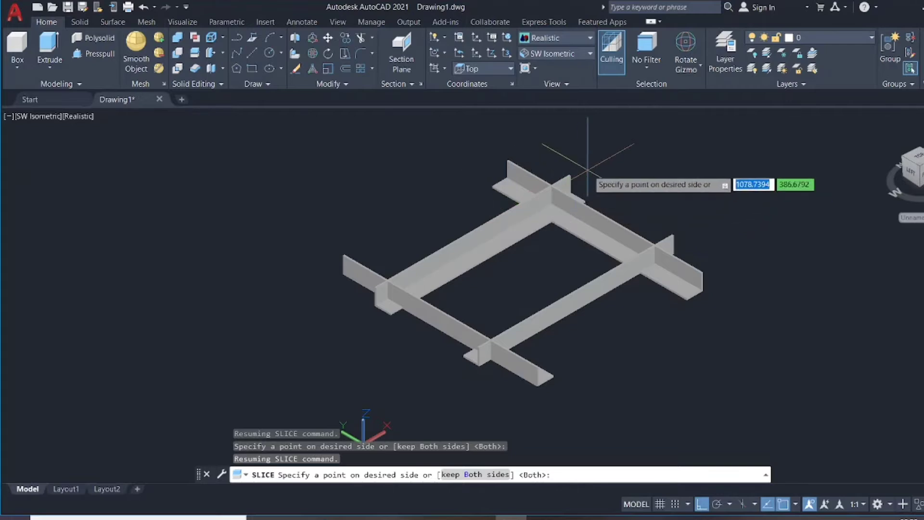
left_click(631, 166)
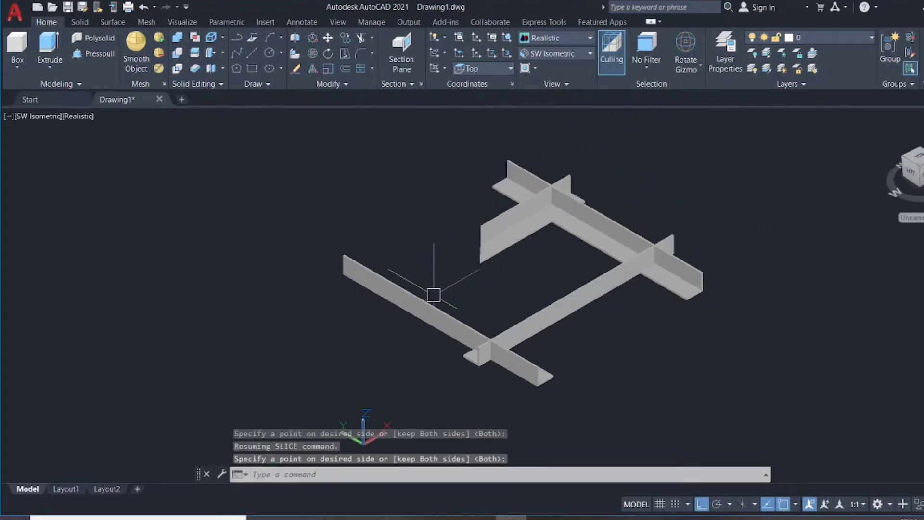
Step: Inspect the cut end of the sliced rear angle and undo the slice
scroll(433, 295, "up", 3)
scroll(549, 176, "up", 3)
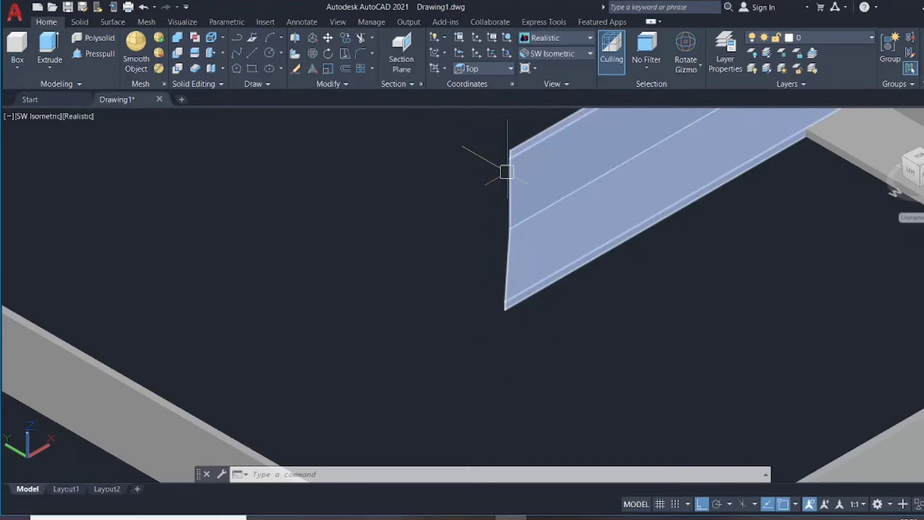
scroll(518, 224, "down", 4)
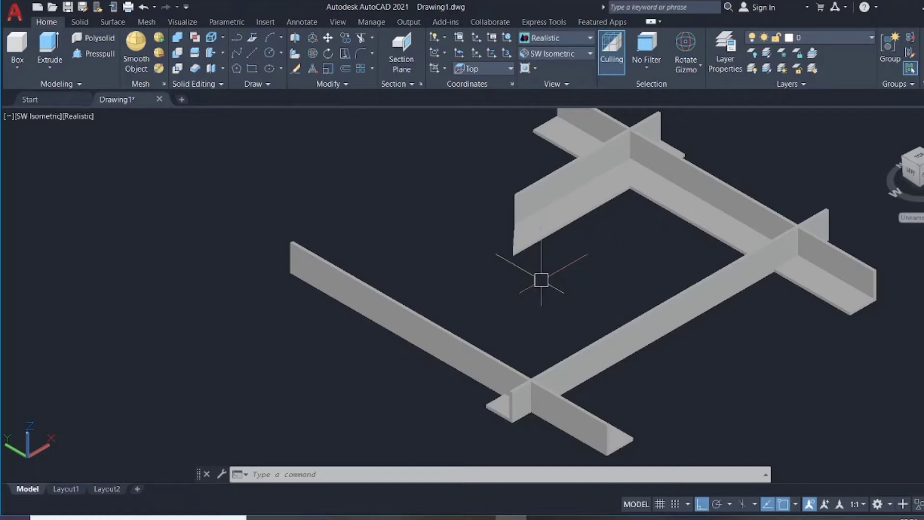
key("ctrl+z")
key("ctrl+z")
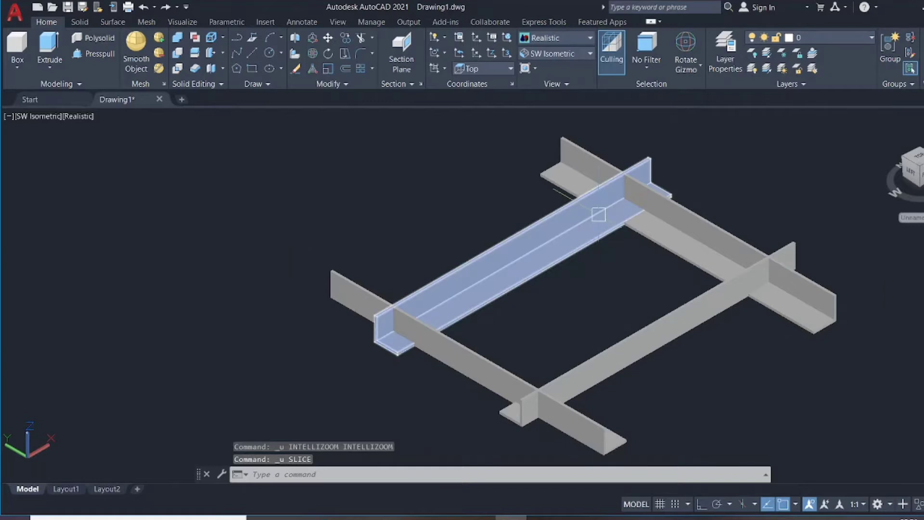
Step: Start slicing the rear X-direction angle, setting the plane's first point at the inner lower corner where it meets the far crossing angle
scroll(607, 211, "up", 2)
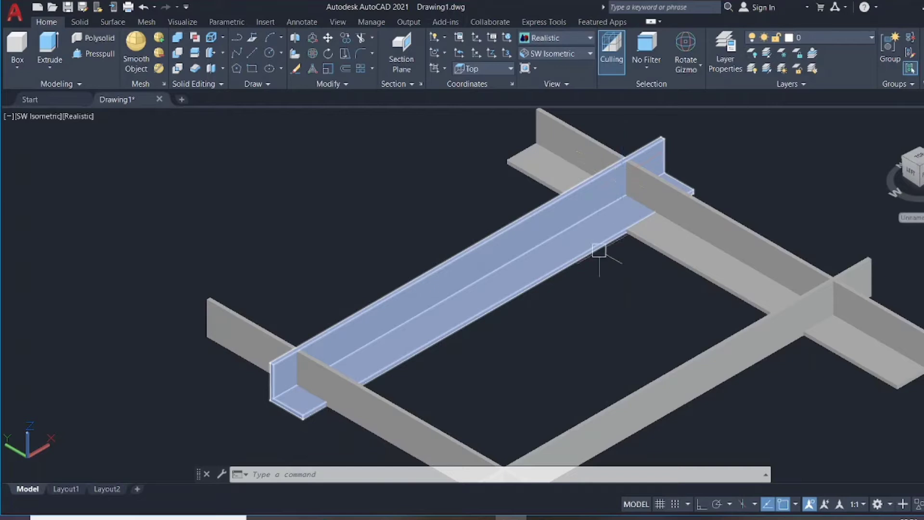
type("slice")
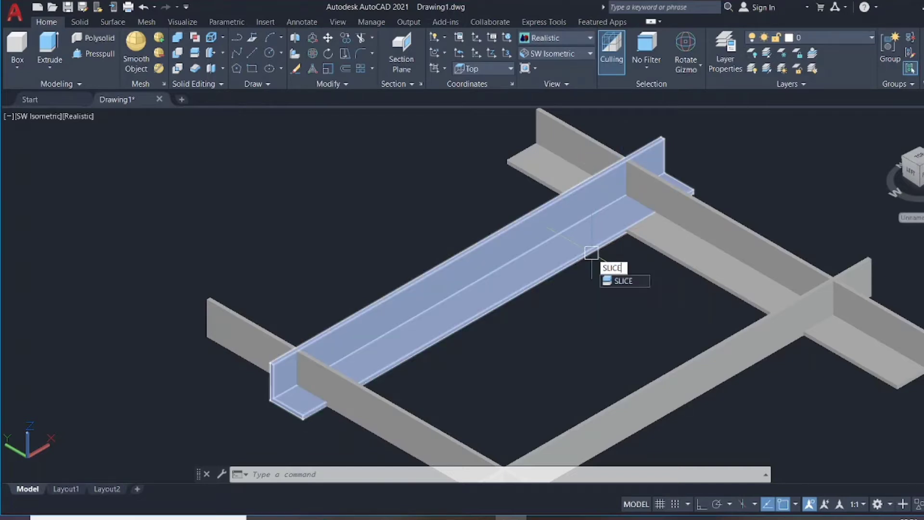
key("Return")
left_click(576, 252)
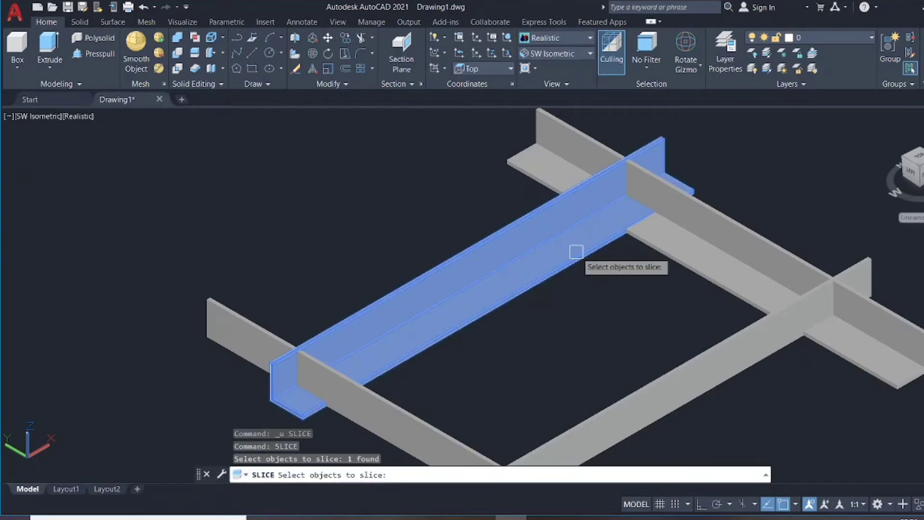
key("Return")
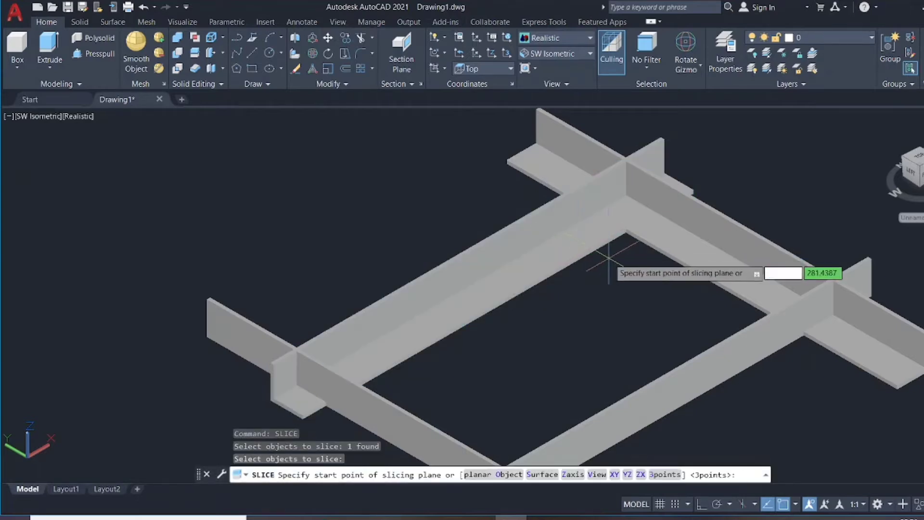
middle_click_drag(590, 268, 549, 292)
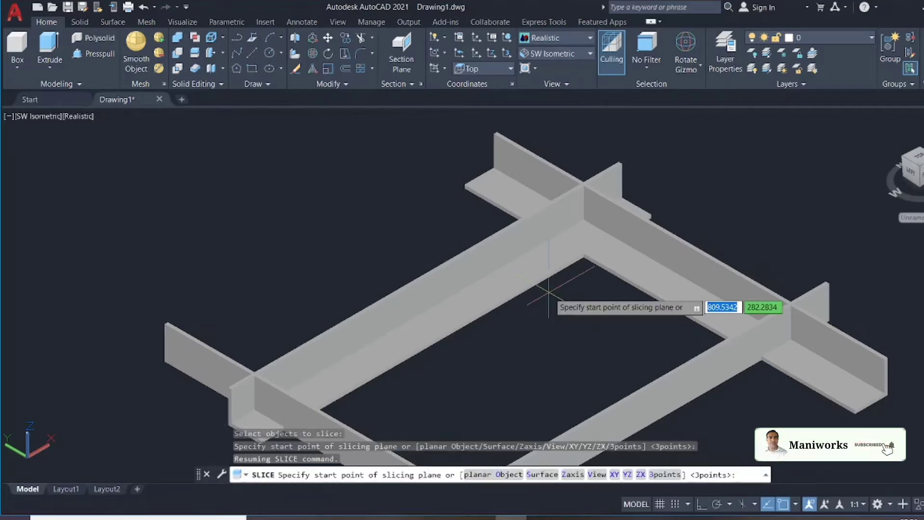
scroll(575, 269, "up", 5)
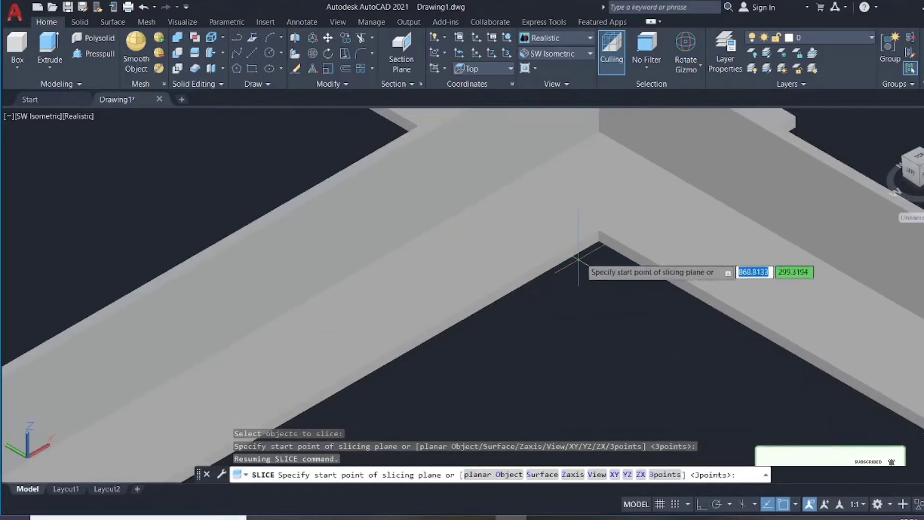
left_click(600, 242)
Step: With ortho on, set the slicing plane's second point at the top edge of the crossing and keep only the part toward negative X
scroll(600, 243, "down", 3)
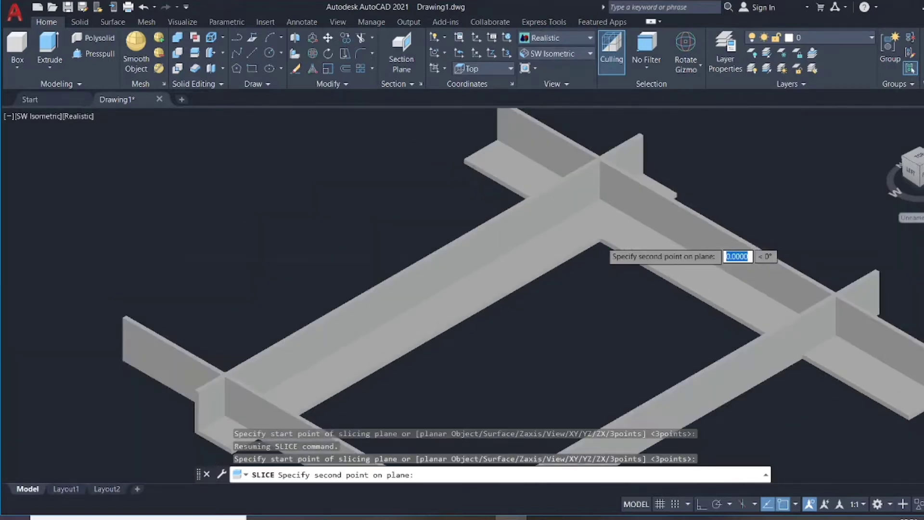
scroll(601, 221, "up", 4)
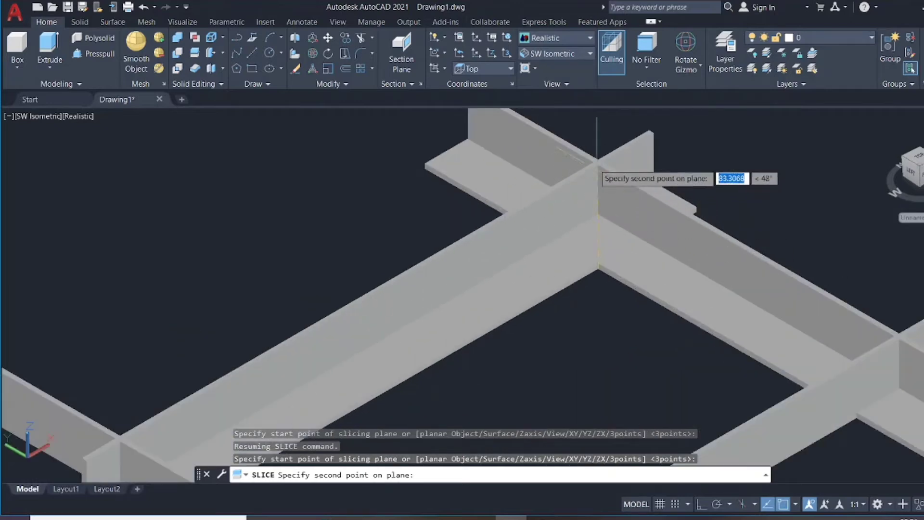
scroll(595, 161, "up", 2)
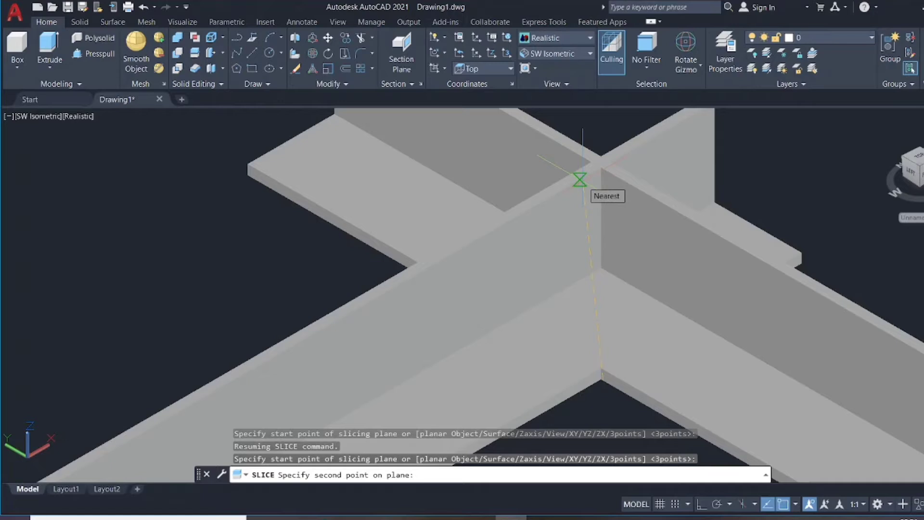
key("F8")
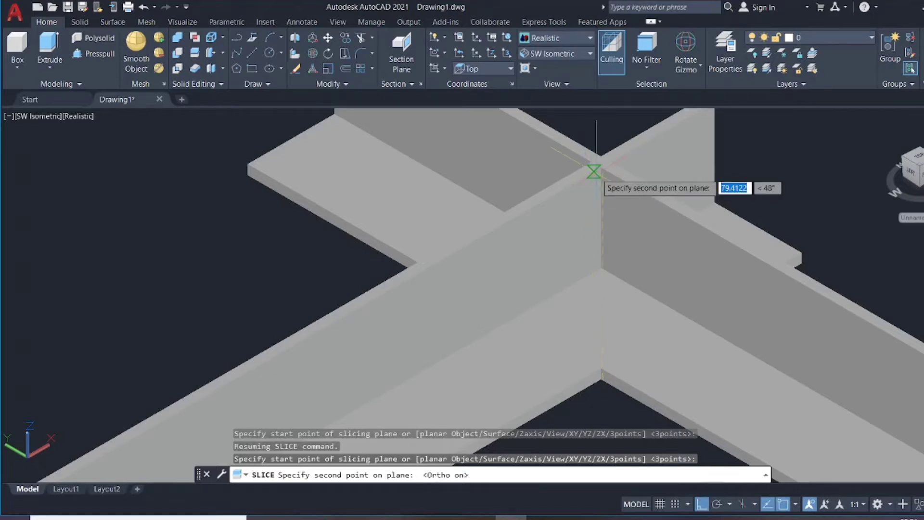
scroll(594, 171, "up", 2)
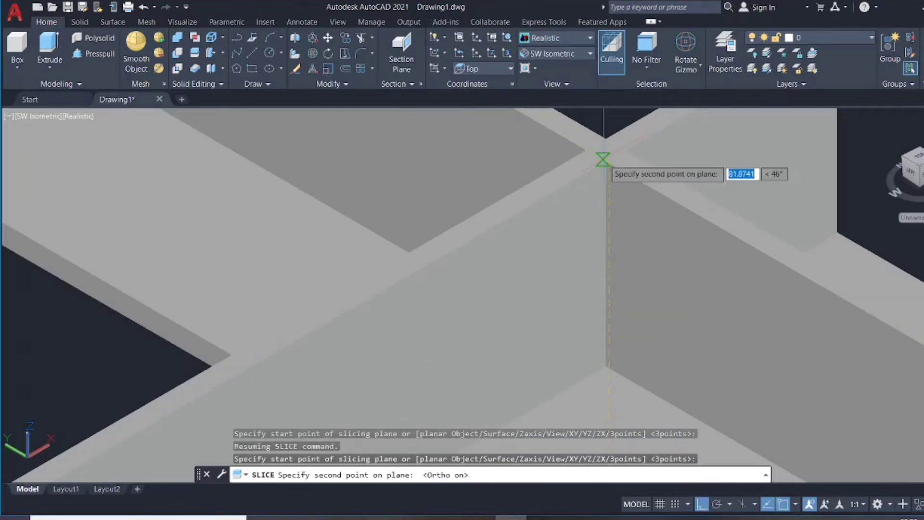
left_click(603, 159)
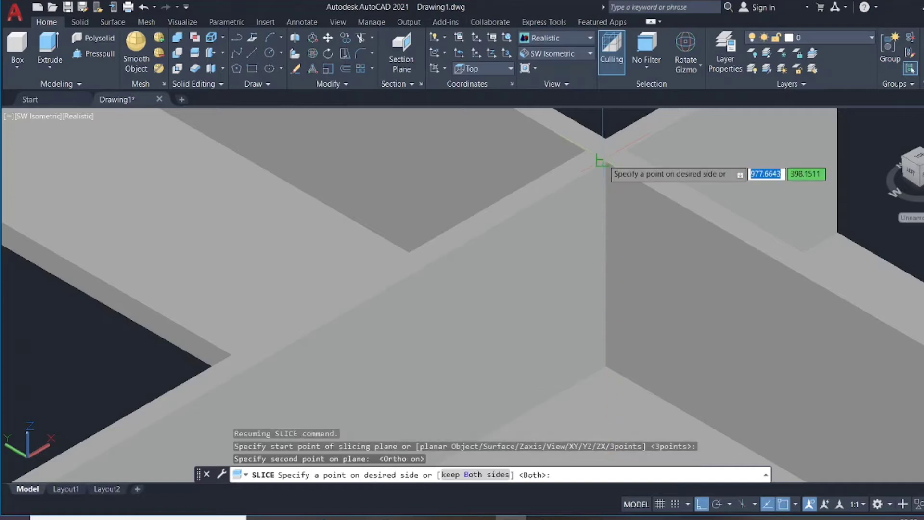
scroll(598, 161, "down", 4)
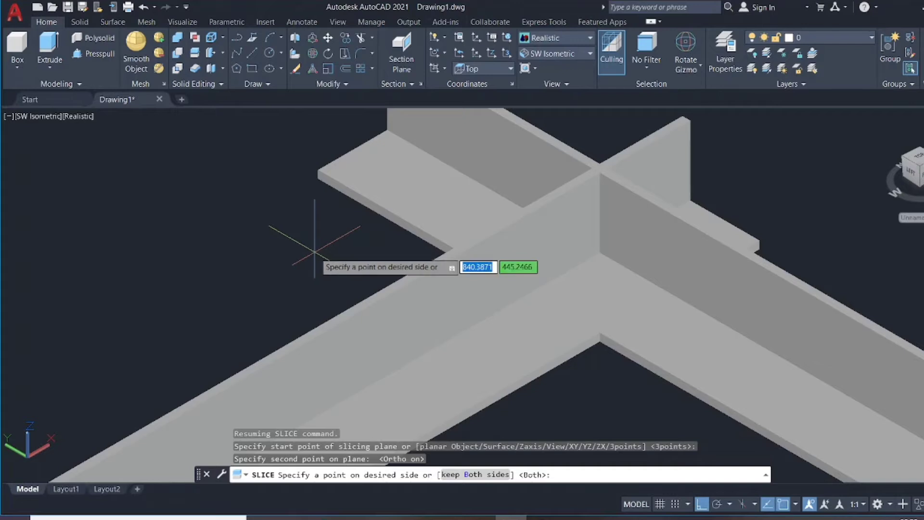
left_click(314, 252)
Step: Examine the cut end of the rear angle at the crossing up close, in the Realistic and Wireframe visual styles
scroll(678, 308, "up", 5)
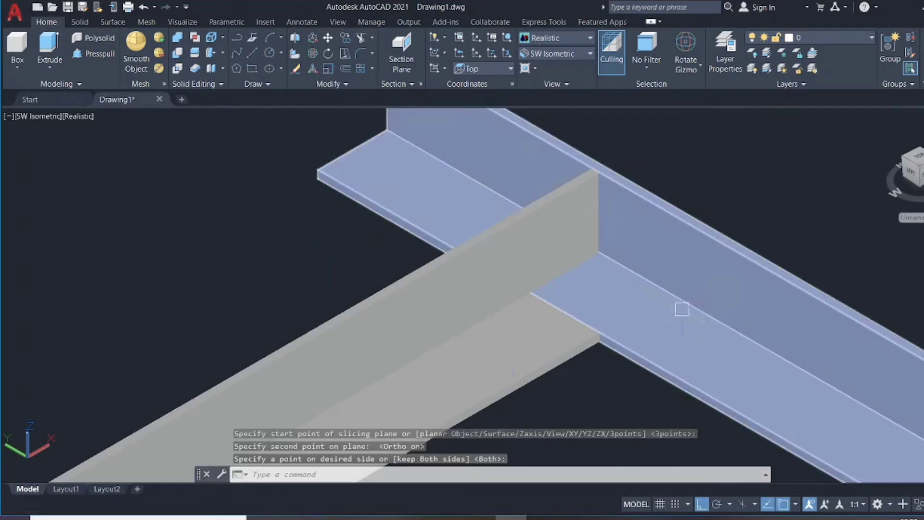
scroll(512, 398, "down", 2)
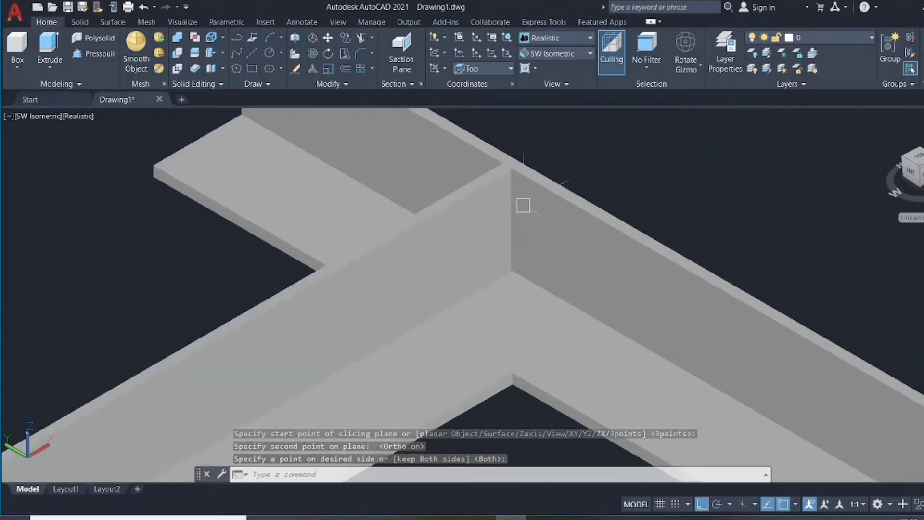
scroll(510, 123, "up", 3)
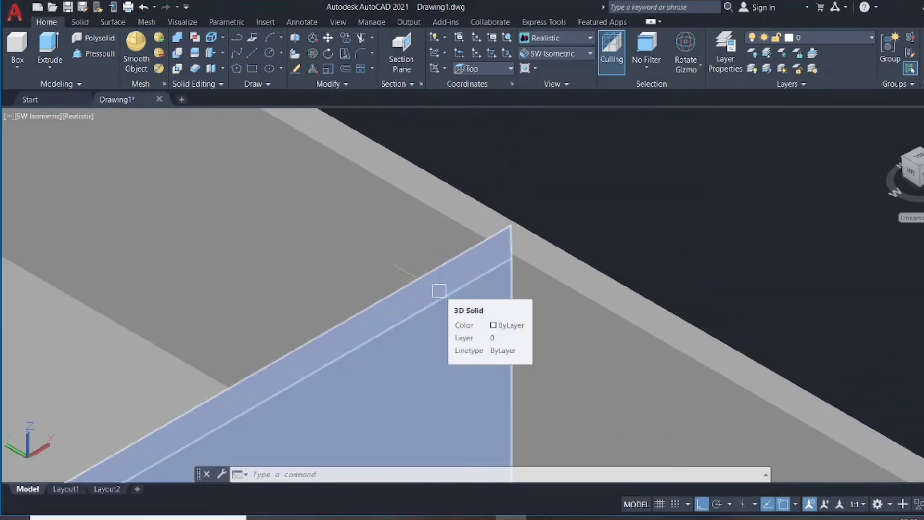
scroll(438, 290, "up", 2)
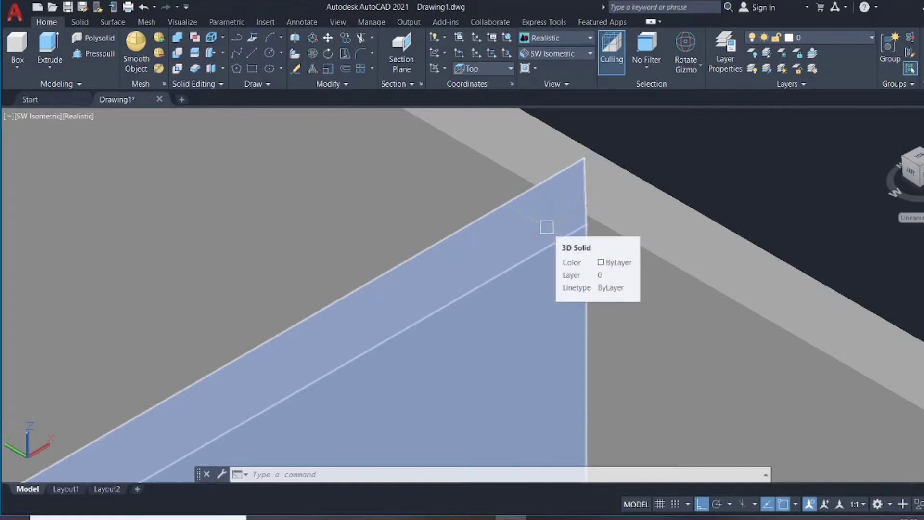
left_click(564, 38)
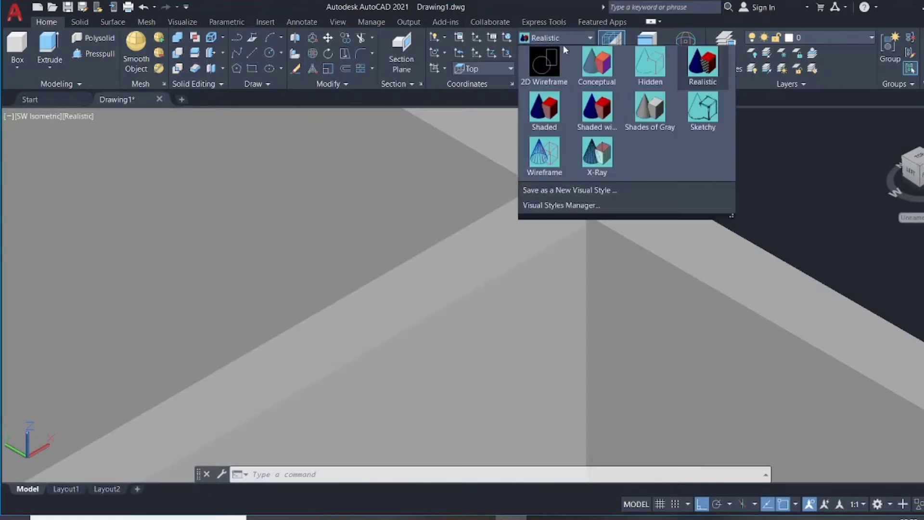
left_click(537, 161)
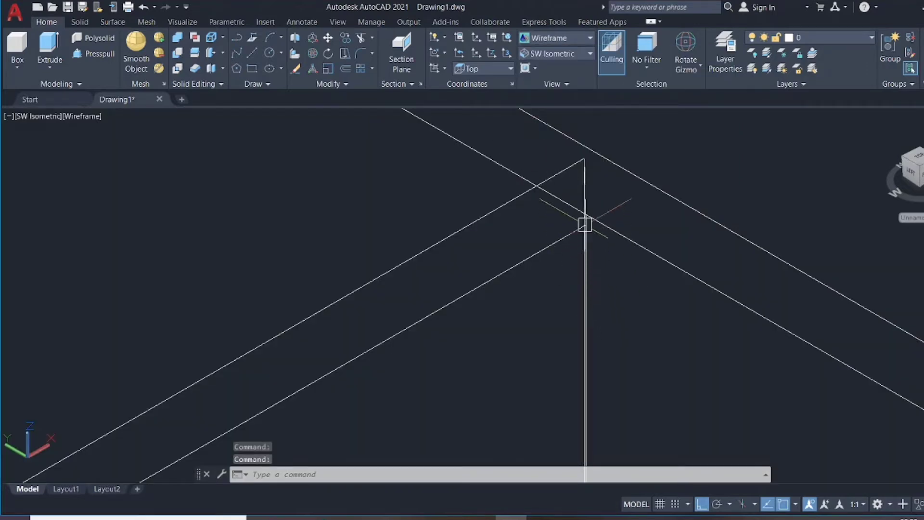
scroll(589, 158, "down", 5)
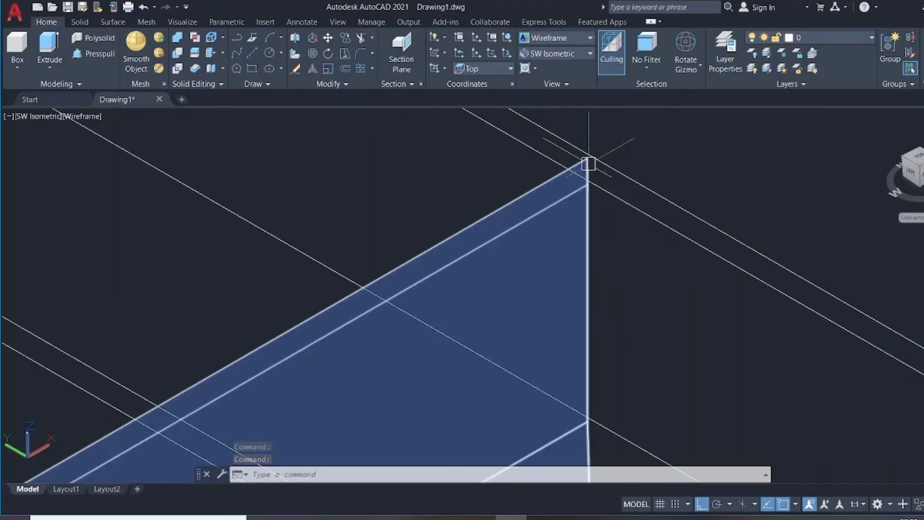
scroll(593, 166, "up", 6)
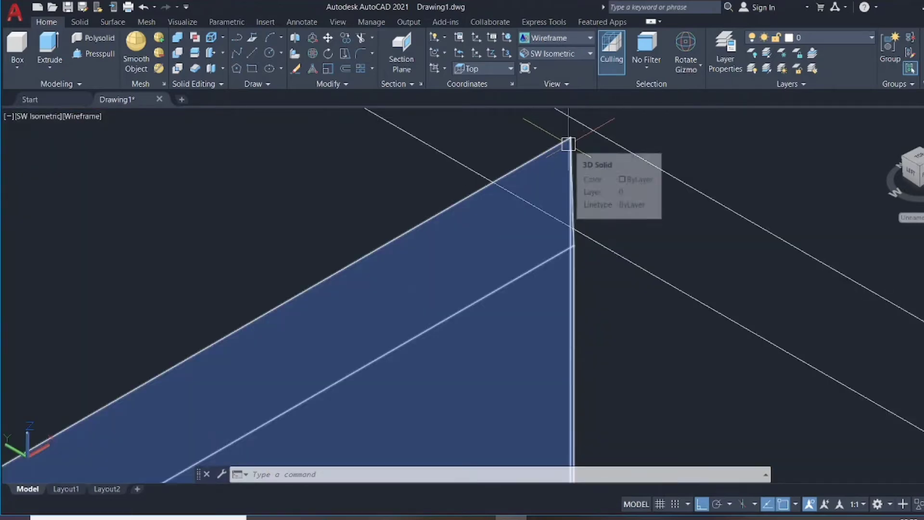
scroll(566, 159, "down", 3)
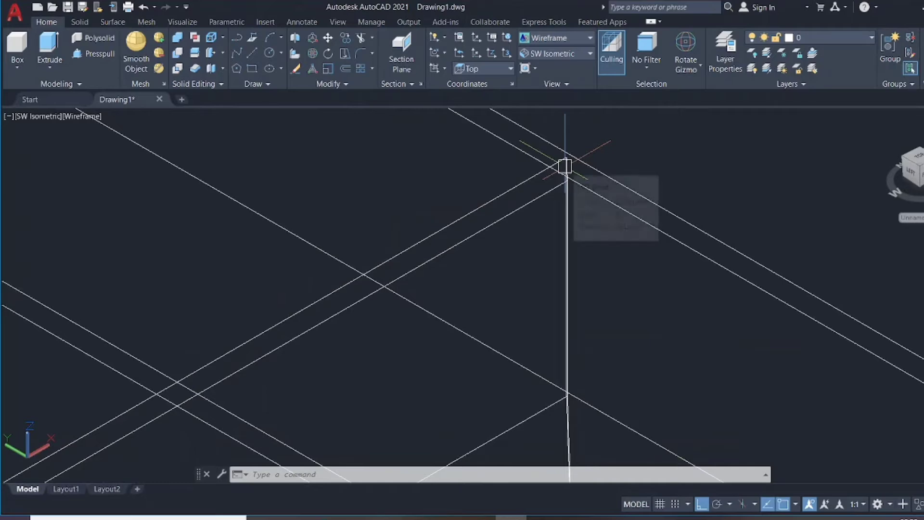
scroll(561, 170, "down", 5)
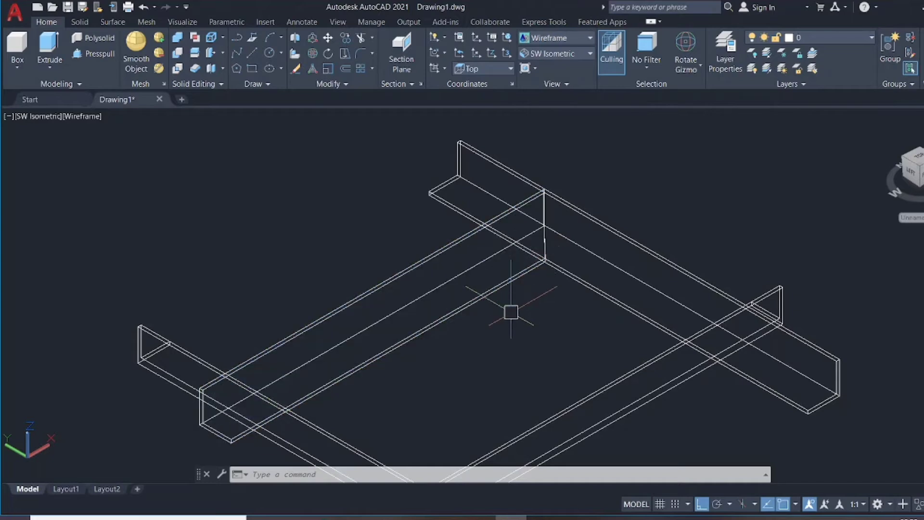
Step: Undo the visual style change and the slice of the rear angle, back to the full four-angle frame
key("ctrl+z")
key("ctrl+z")
key("ctrl+z")
key("ctrl+z")
key("ctrl+z")
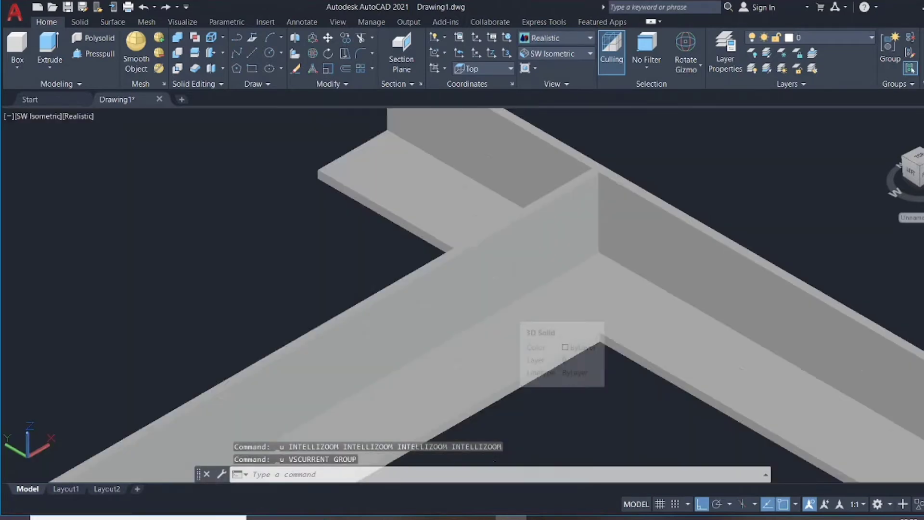
scroll(528, 306, "up", 8)
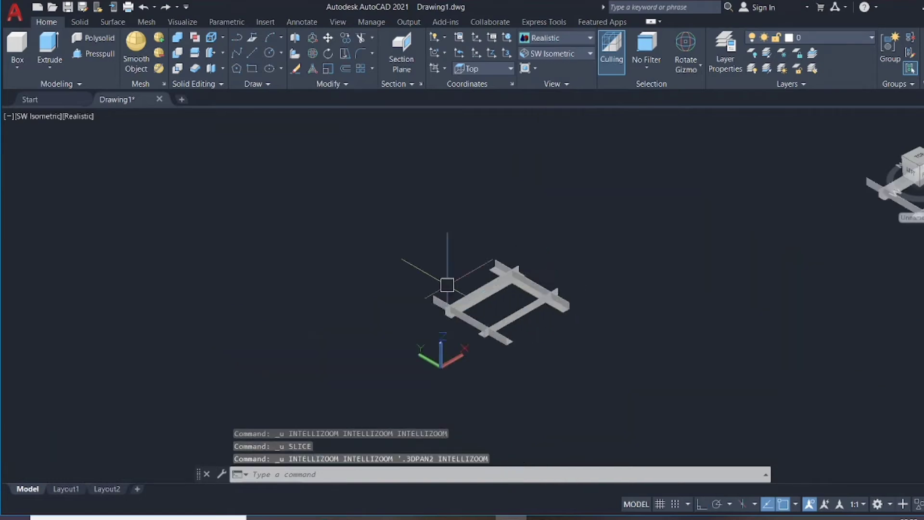
middle_click_drag(559, 304, 668, 260)
scroll(610, 247, "down", 3)
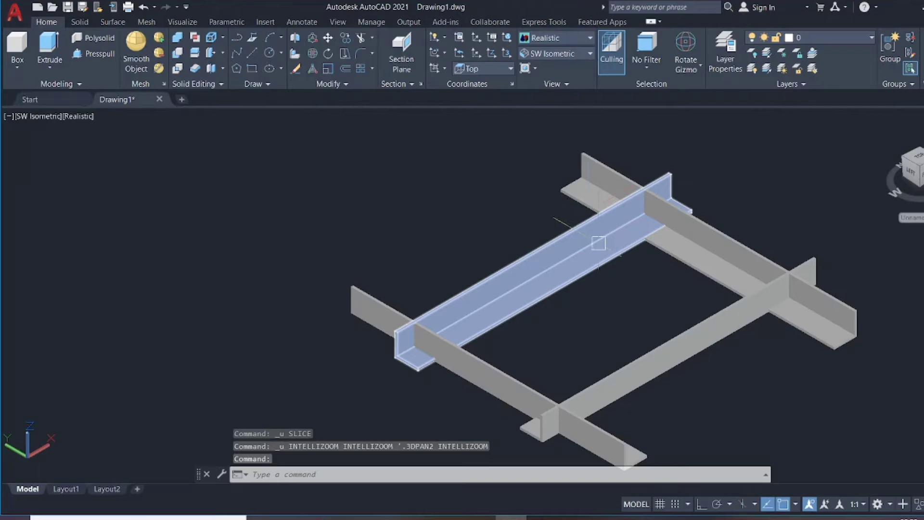
Step: Set the visual style to Wireframe and show the frame in the Top view
left_click(565, 40)
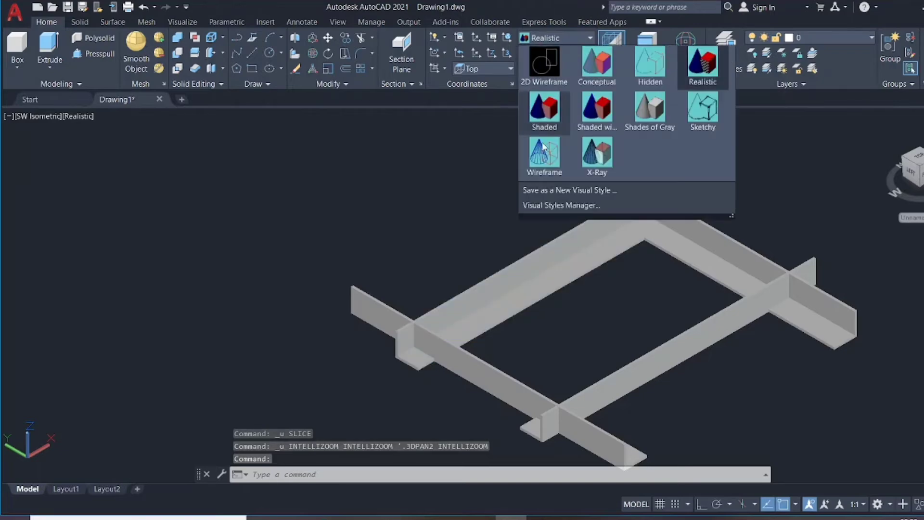
left_click(539, 167)
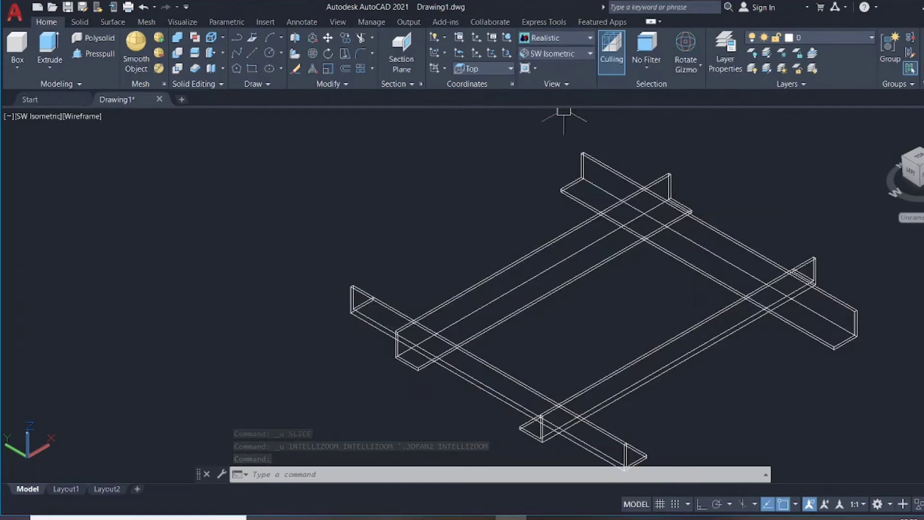
left_click(553, 54)
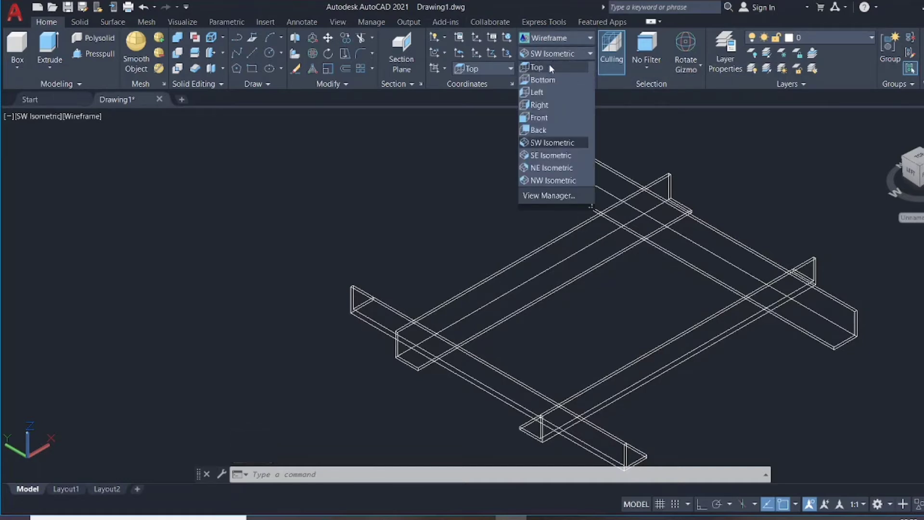
left_click(549, 66)
mouse_move(392, 213)
middle_mouse_down()
mouse_move(555, 301)
mouse_move(686, 308)
middle_mouse_up()
scroll(457, 235, "up", 4)
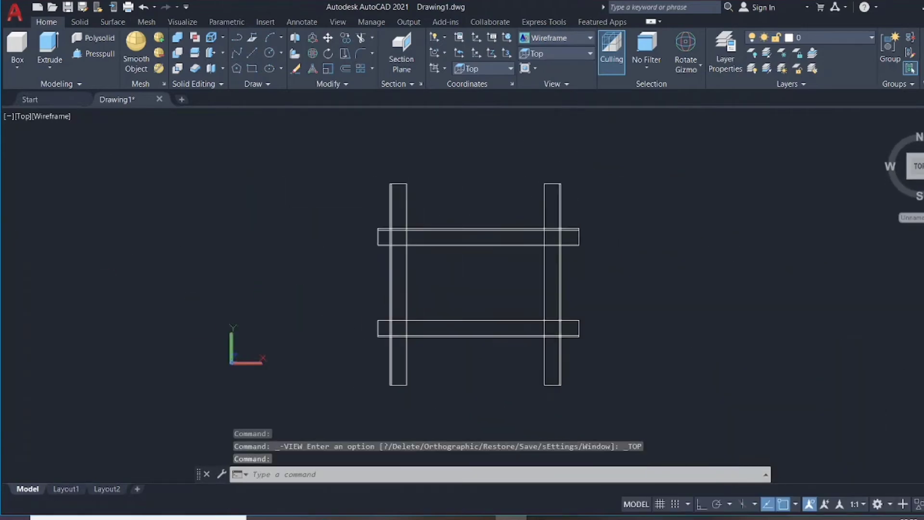
Step: Draw a line from the upper horizontal angle's right outer corner to the outer edge of the right vertical angle, continuing 100 units at 45°
scroll(592, 231, "up", 5)
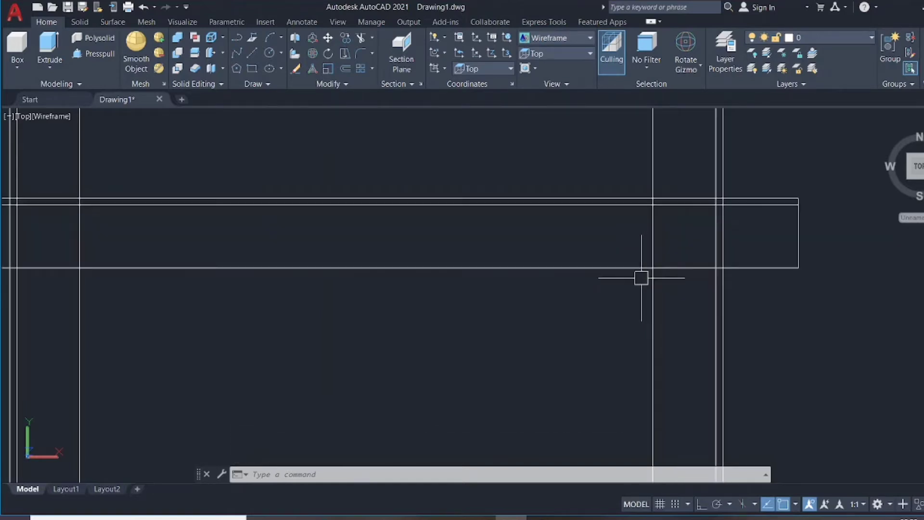
scroll(646, 289, "down", 2)
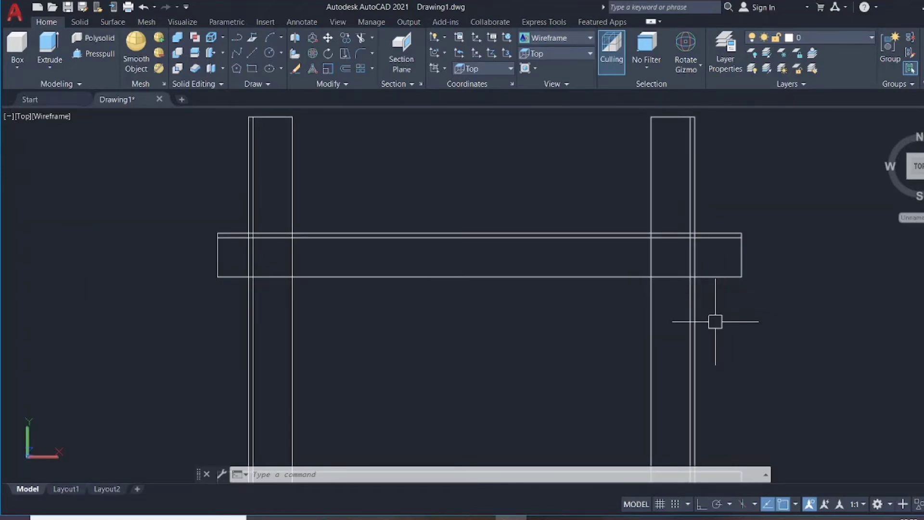
scroll(741, 243, "up", 3)
key("Return")
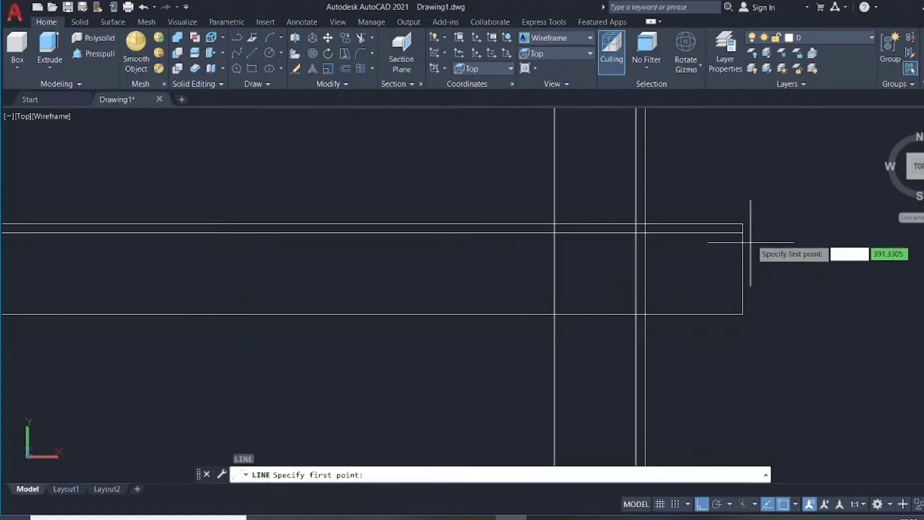
left_click(743, 223)
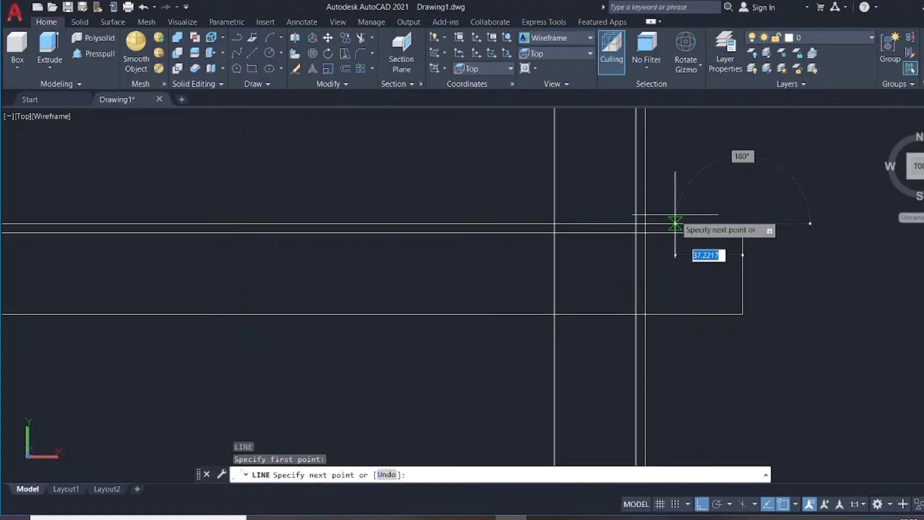
left_click(643, 225)
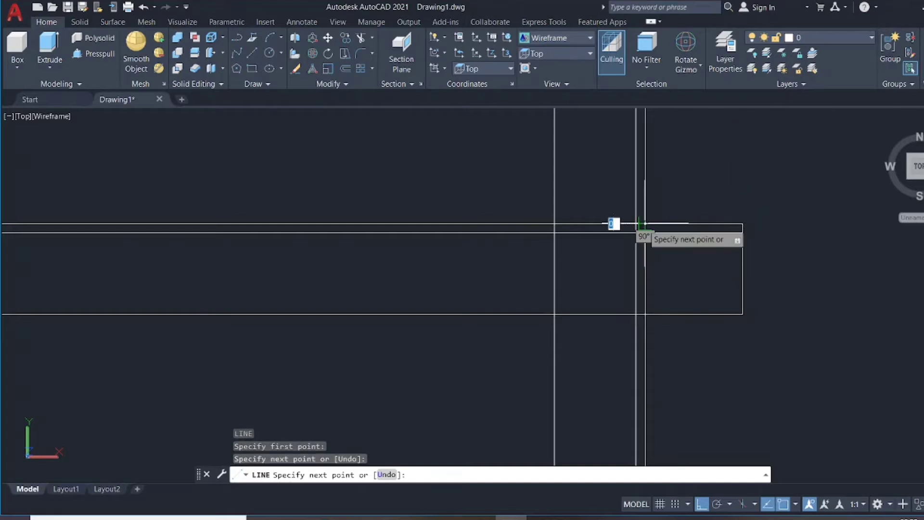
key("F8")
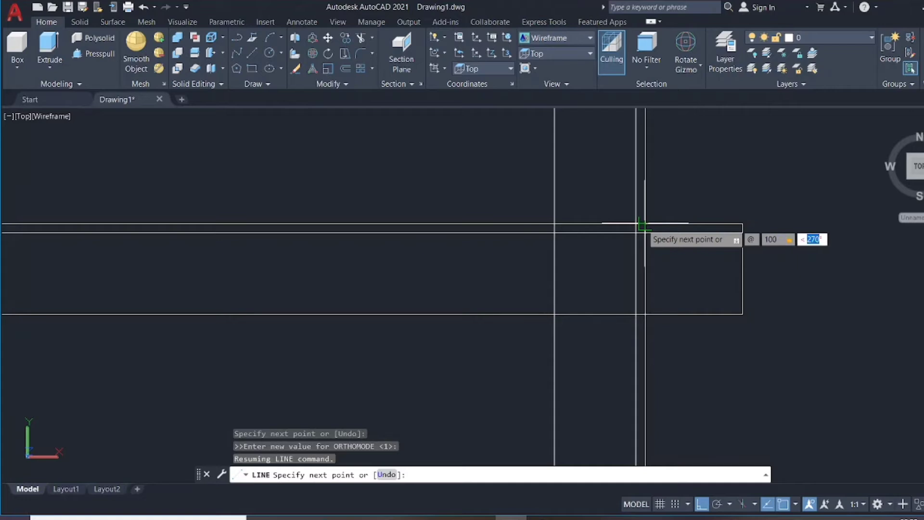
key("Return")
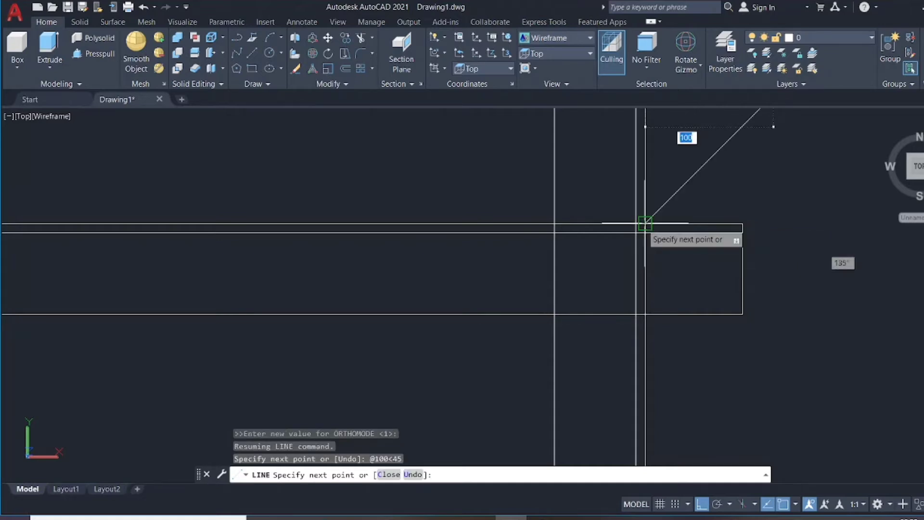
key("Return")
Step: Move the 45° line by its upper endpoint onto the outer corner of the upper-right crossing
scroll(640, 262, "down", 2)
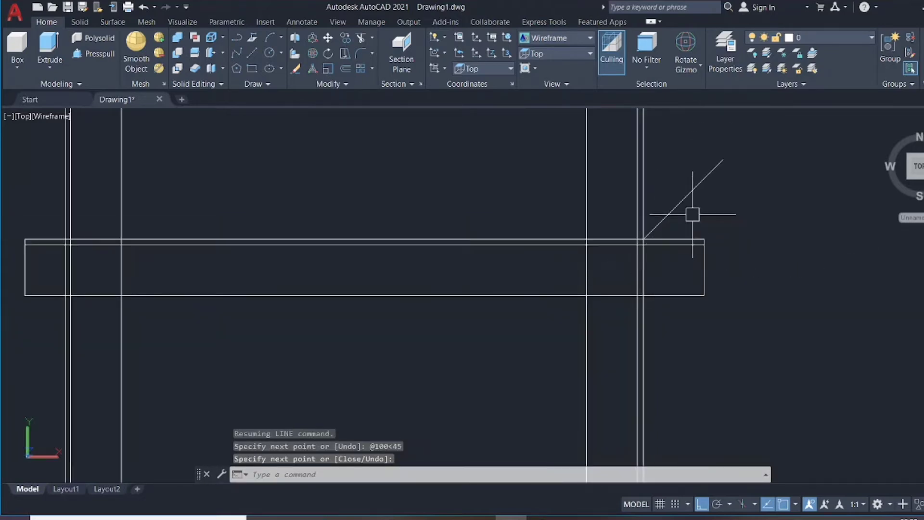
type("m")
key("Return")
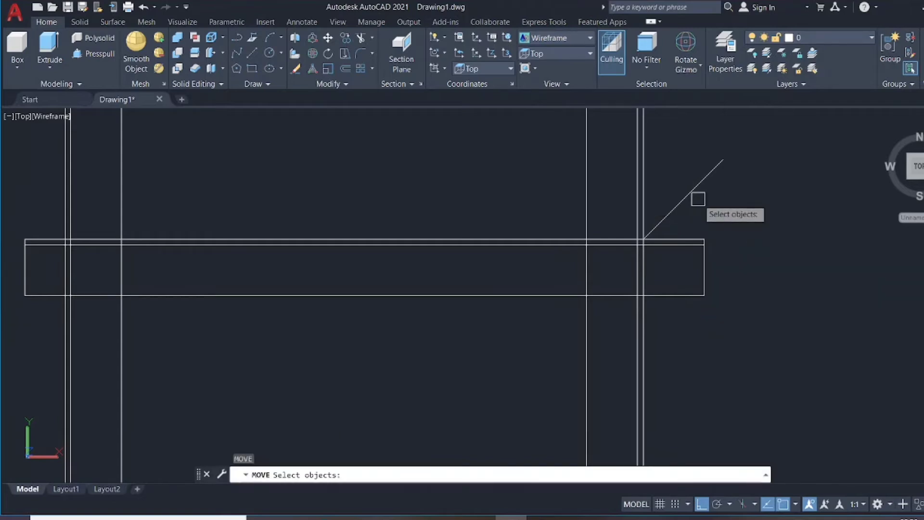
left_click(698, 193)
key("Return")
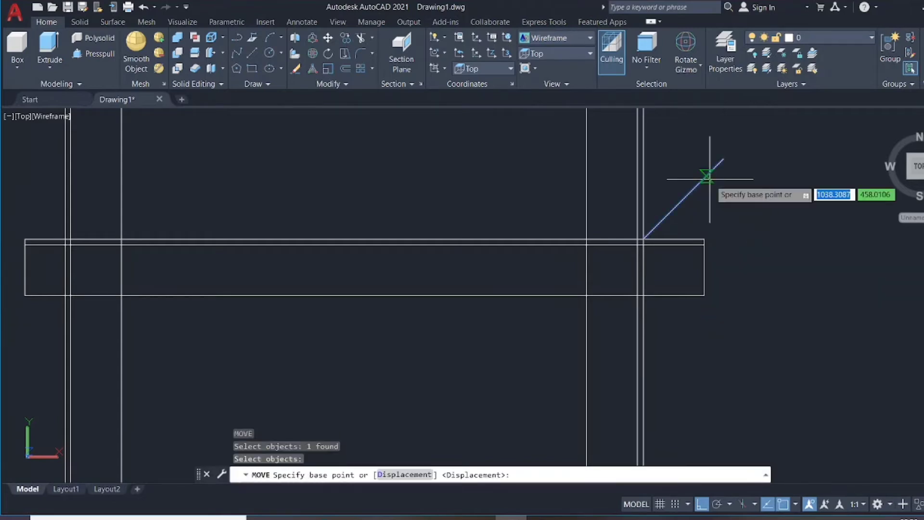
left_click(722, 160)
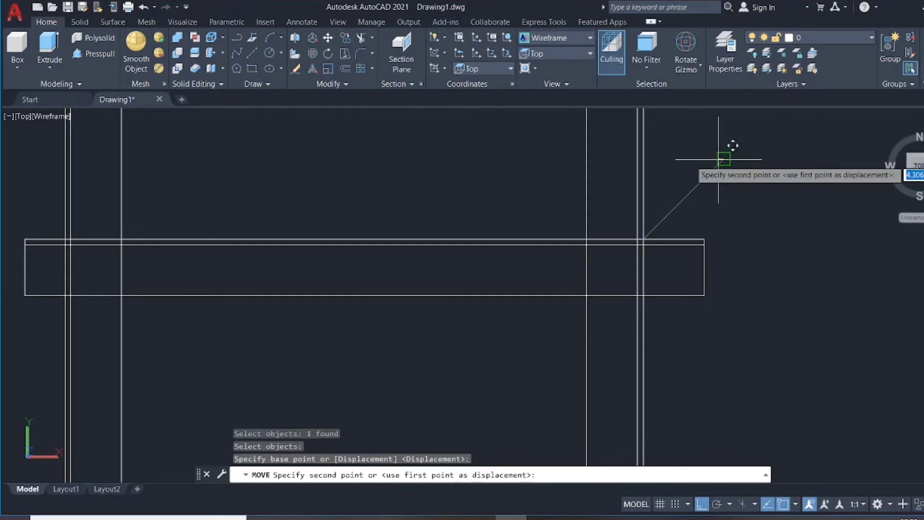
scroll(630, 242, "up", 3)
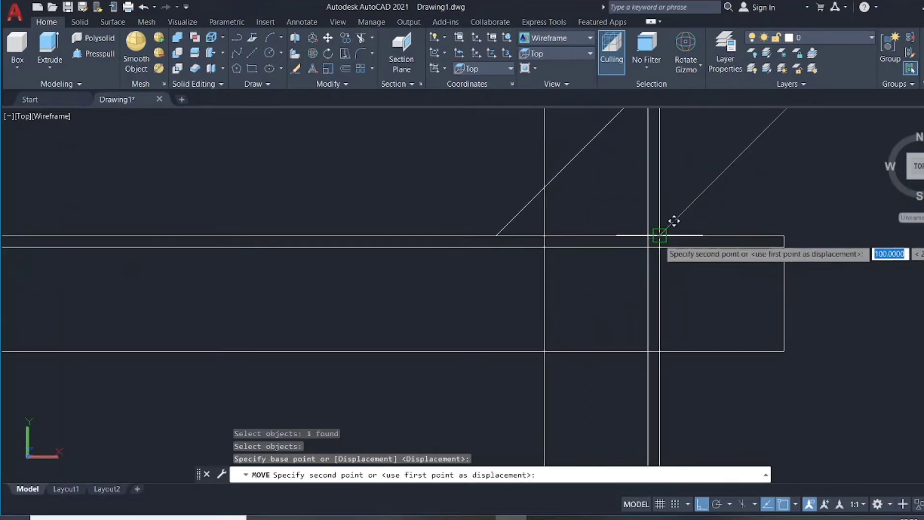
left_click(659, 238)
scroll(627, 252, "down", 4)
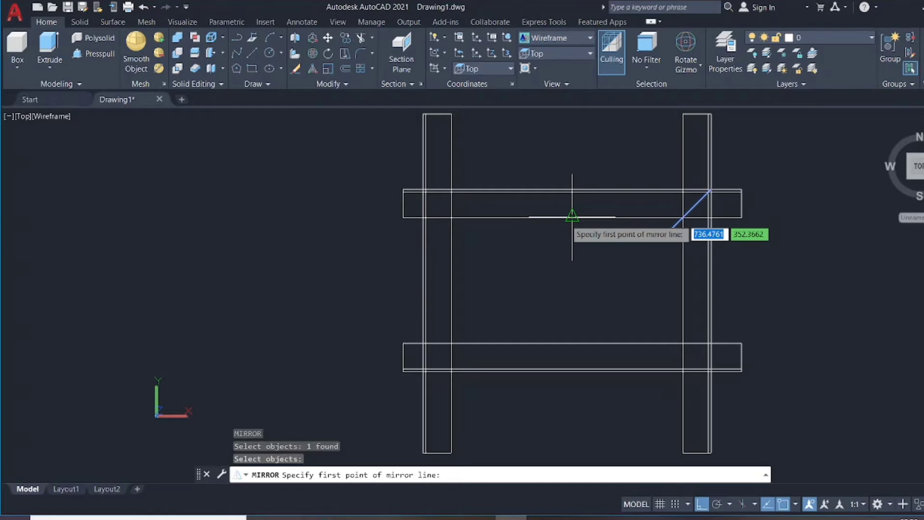
left_click(573, 217)
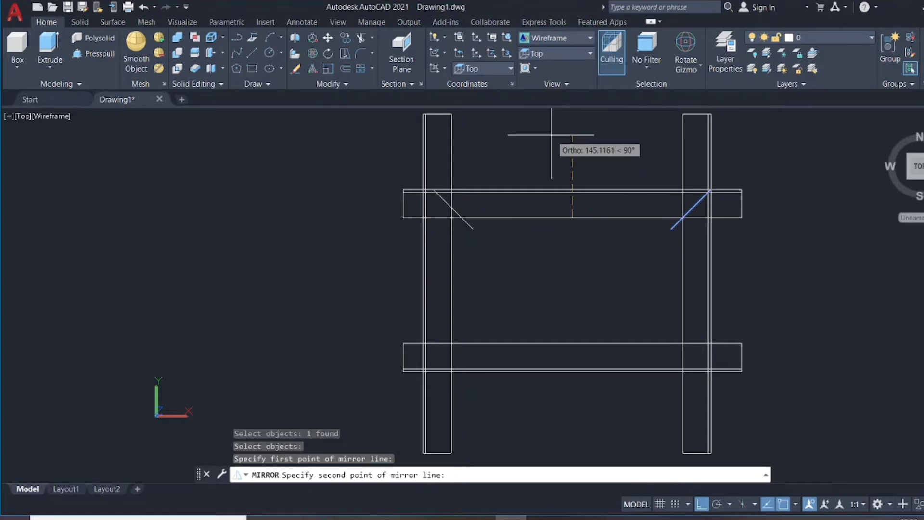
key("Escape")
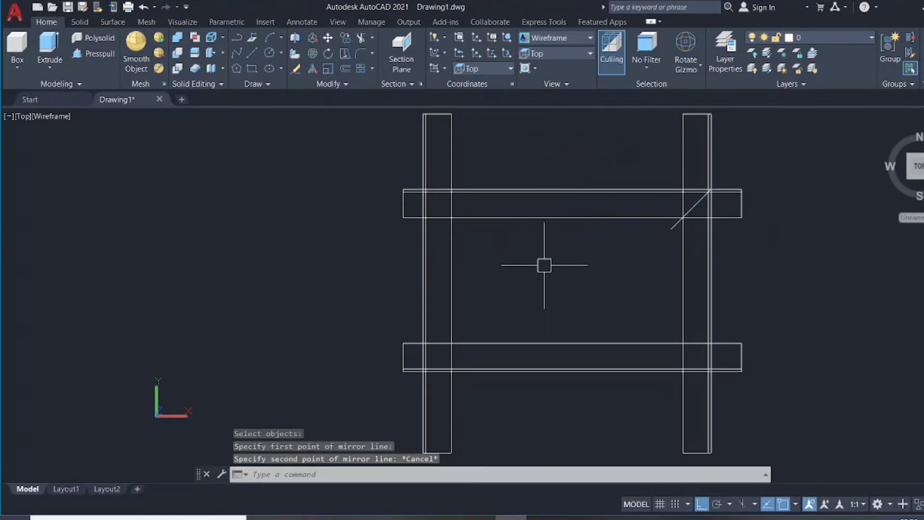
Step: Draw a helper line joining the top ends of the two vertical angles, from outer corner to outer corner
middle_click_drag(613, 291, 612, 324)
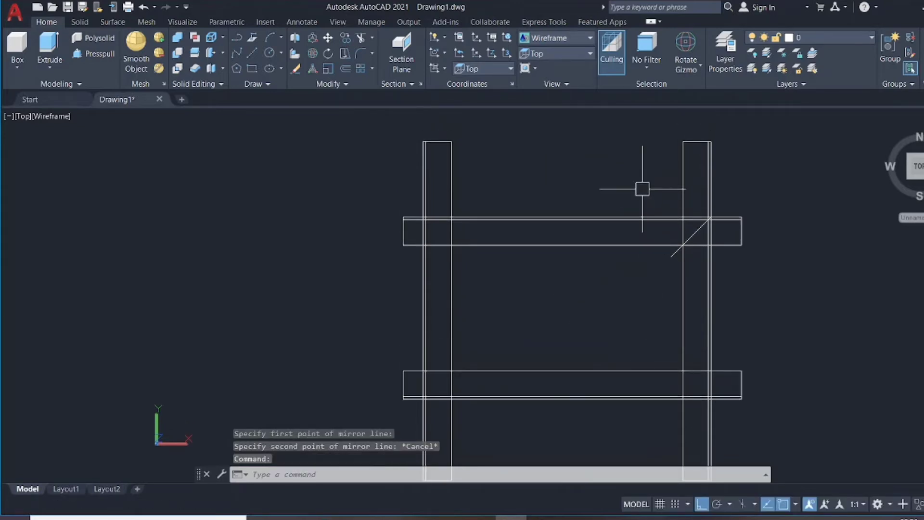
type("l")
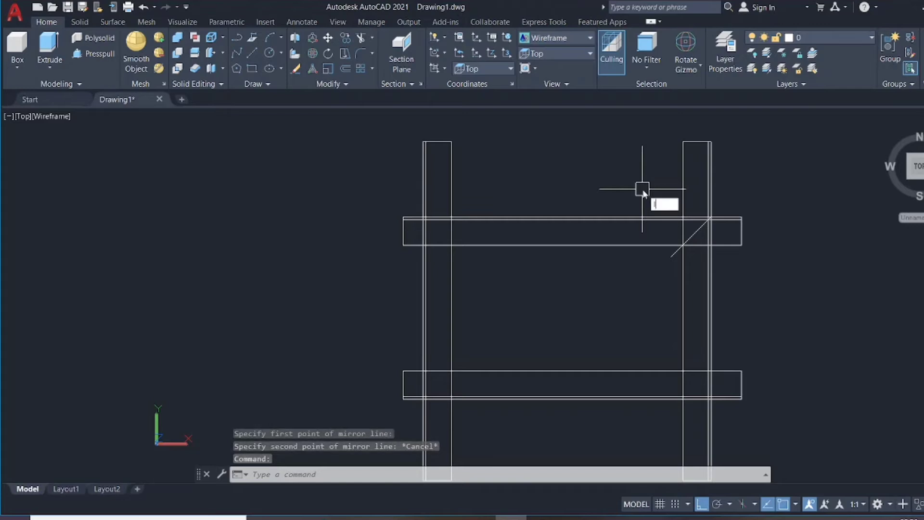
key("Return")
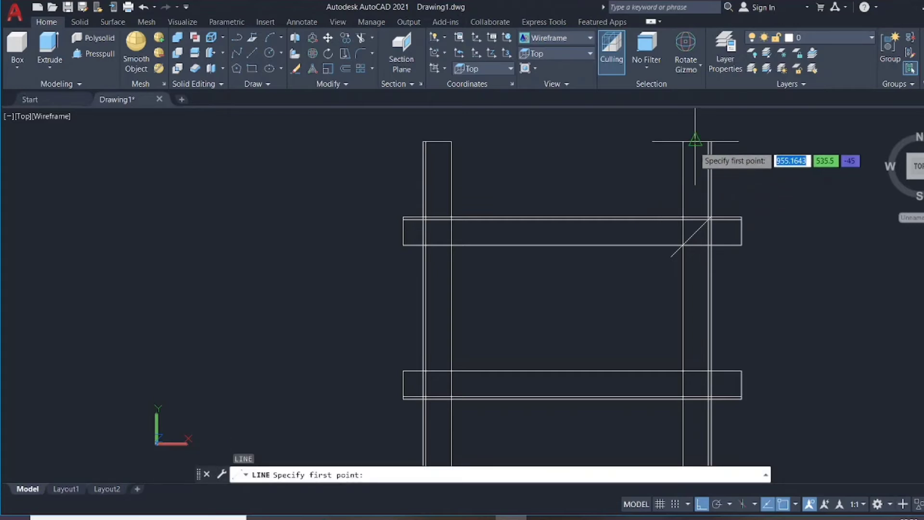
left_click(711, 141)
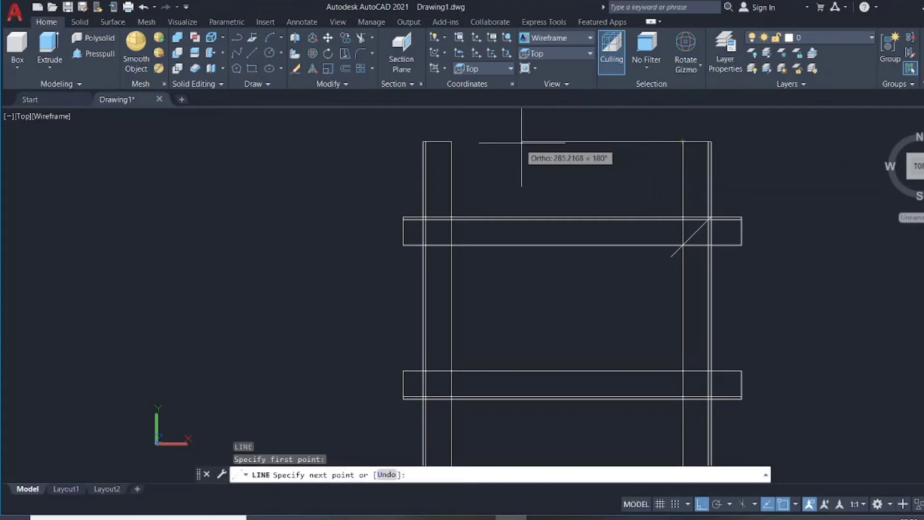
left_click(450, 142)
key("Return")
Step: Draw a vertical helper line joining the inner corners at the right ends of the two horizontal angles
key("Return")
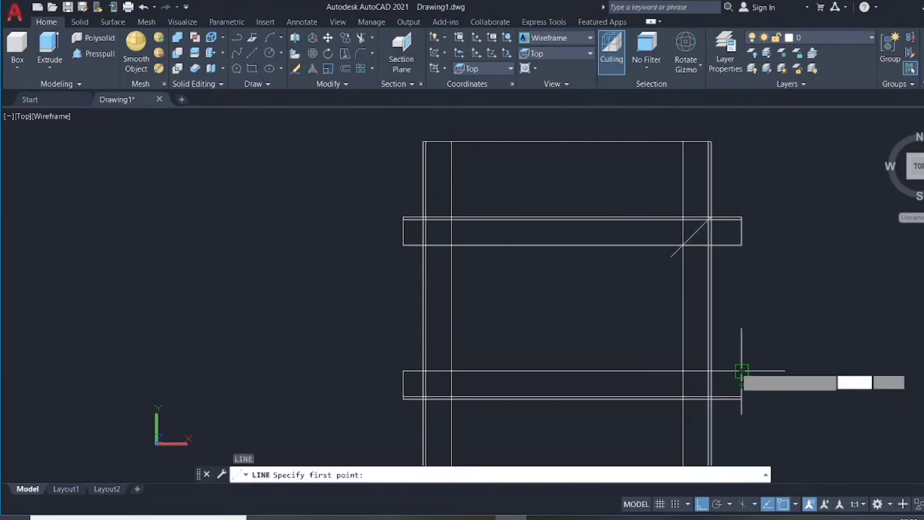
left_click(741, 371)
left_click(741, 244)
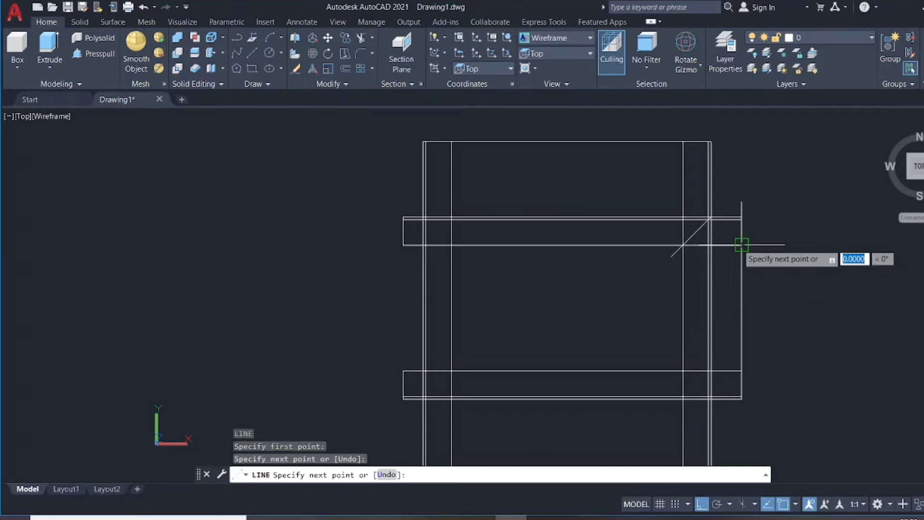
key("Return")
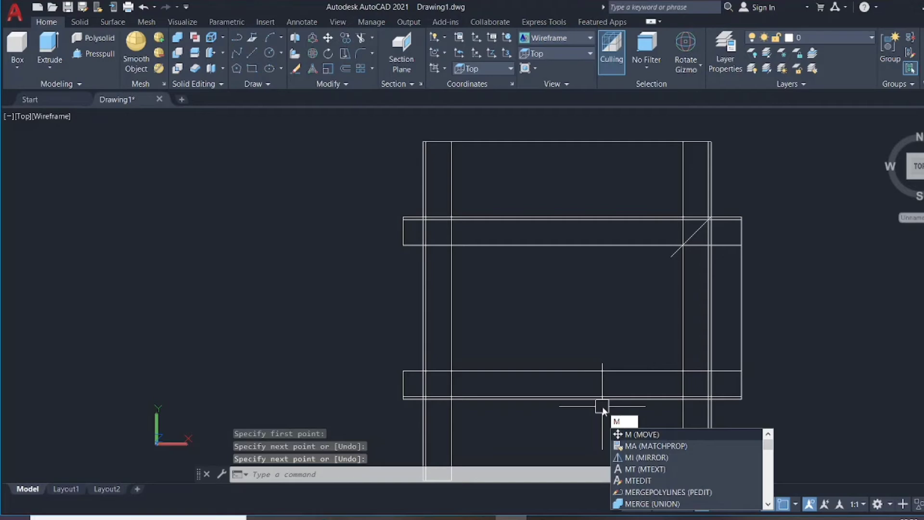
Step: Mirror the diagonal guide line about a vertical axis through the top helper line's midpoint, keeping the original
key("Return")
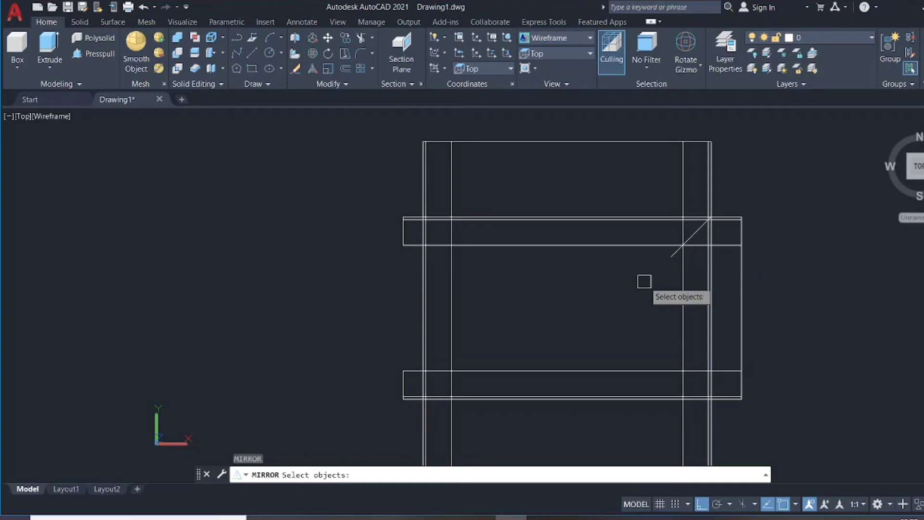
scroll(671, 265, "up", 2)
left_click(670, 257)
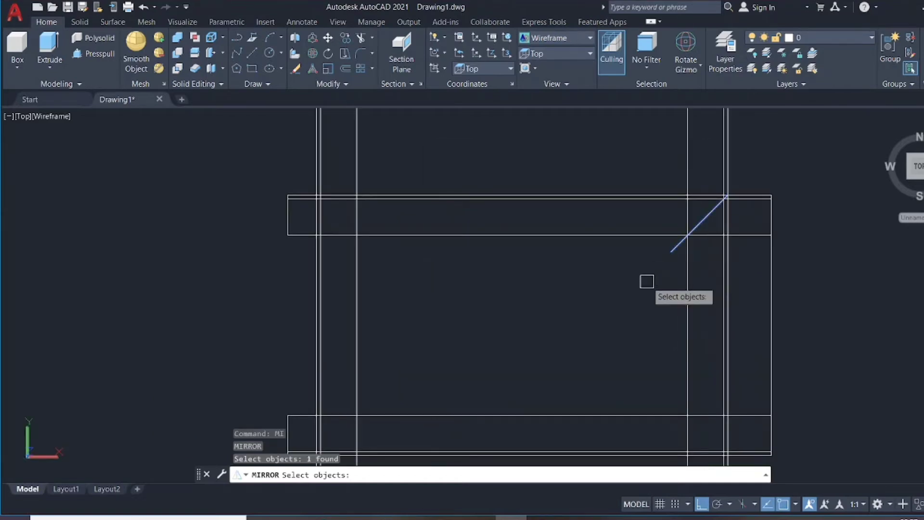
key("Return")
scroll(654, 275, "down", 4)
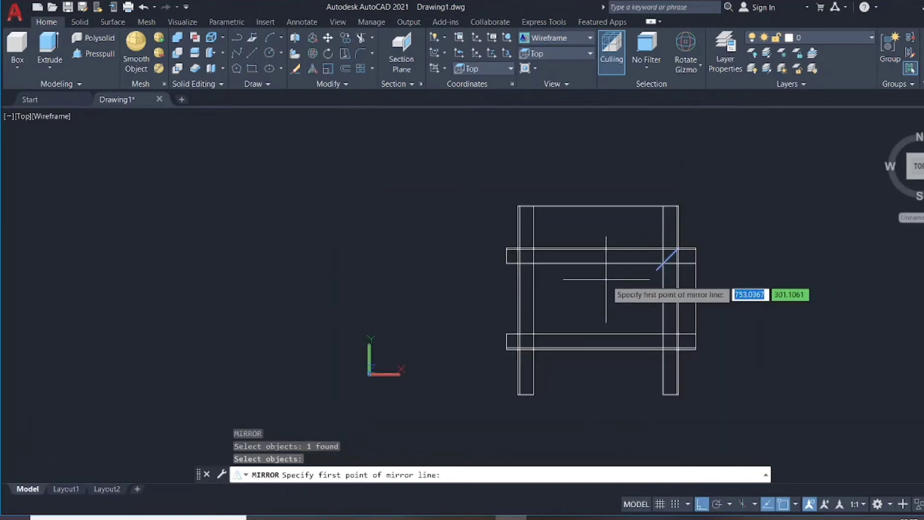
left_click(598, 205)
left_click(569, 397)
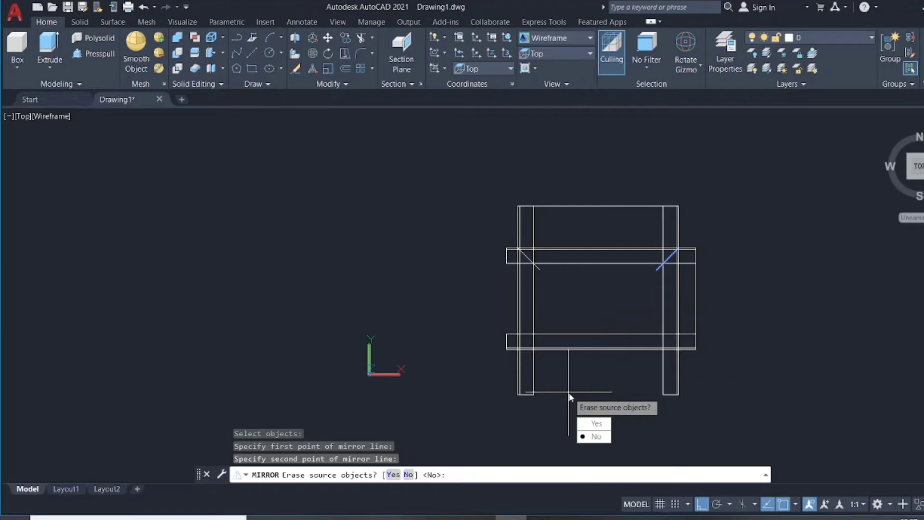
key("Return")
Step: Mirror both upper diagonal guide lines about a horizontal axis through the right helper line's midpoint, keeping the originals
scroll(624, 277, "up", 2)
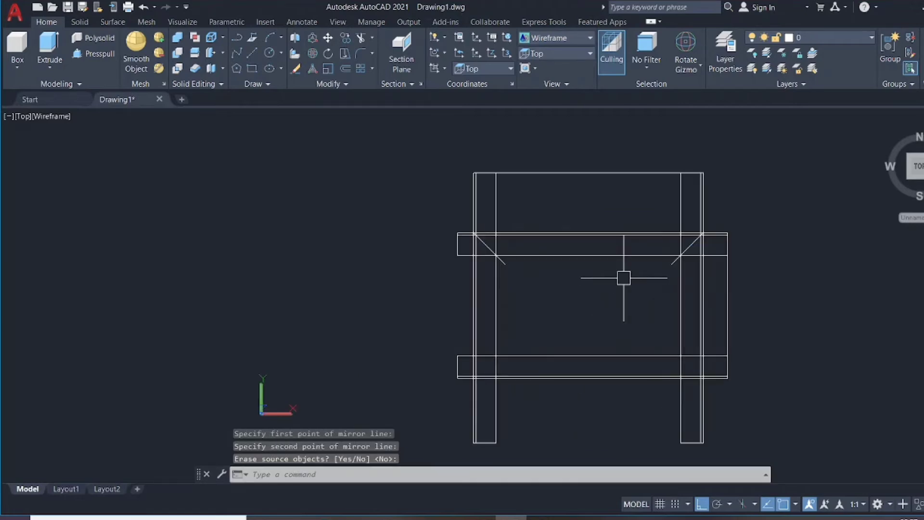
type("mi")
key("Return")
scroll(684, 265, "up", 3)
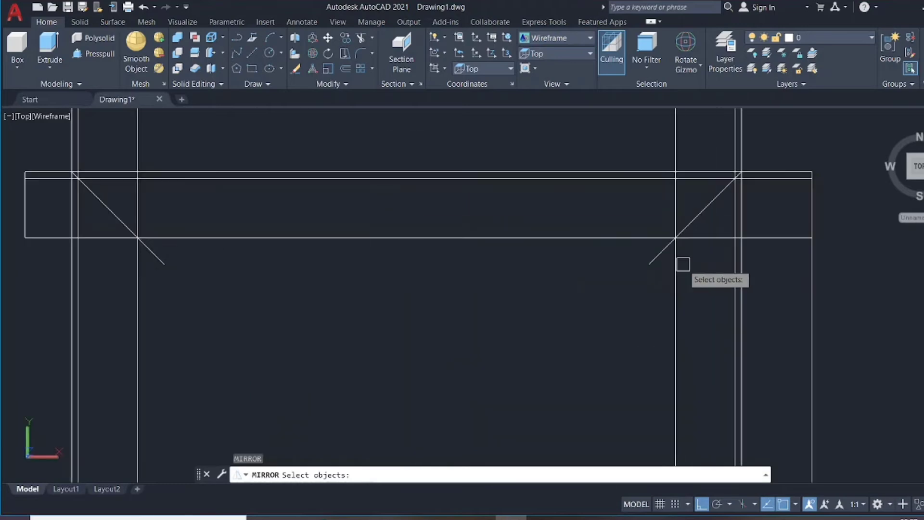
left_click(656, 257)
scroll(530, 291, "down", 2)
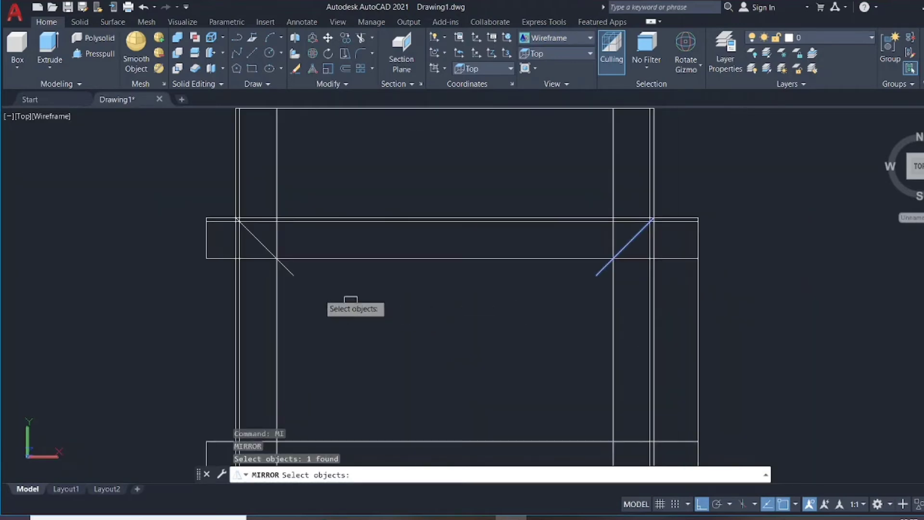
left_click(289, 269)
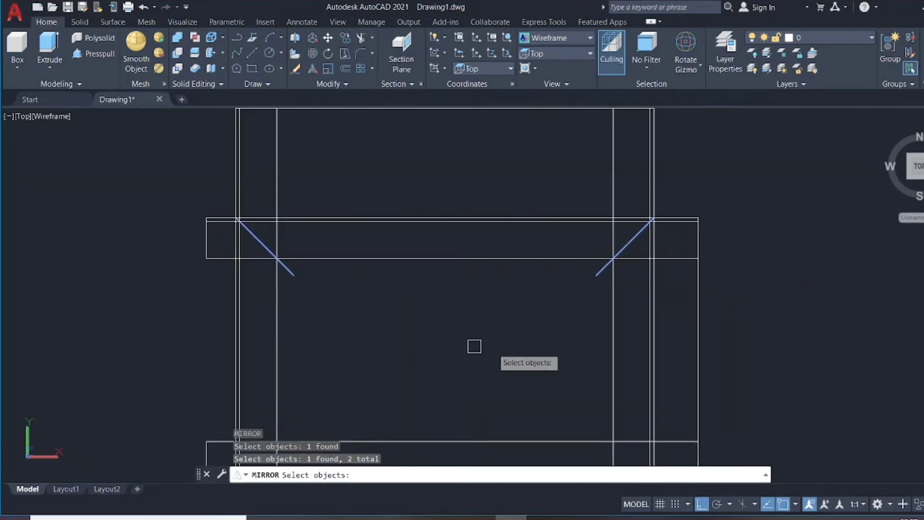
key("Return")
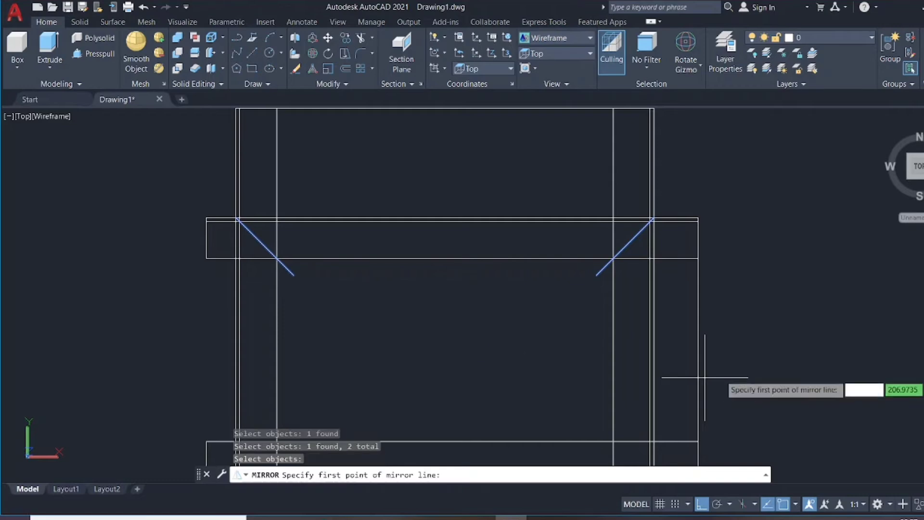
left_click(699, 352)
scroll(554, 347, "down", 4)
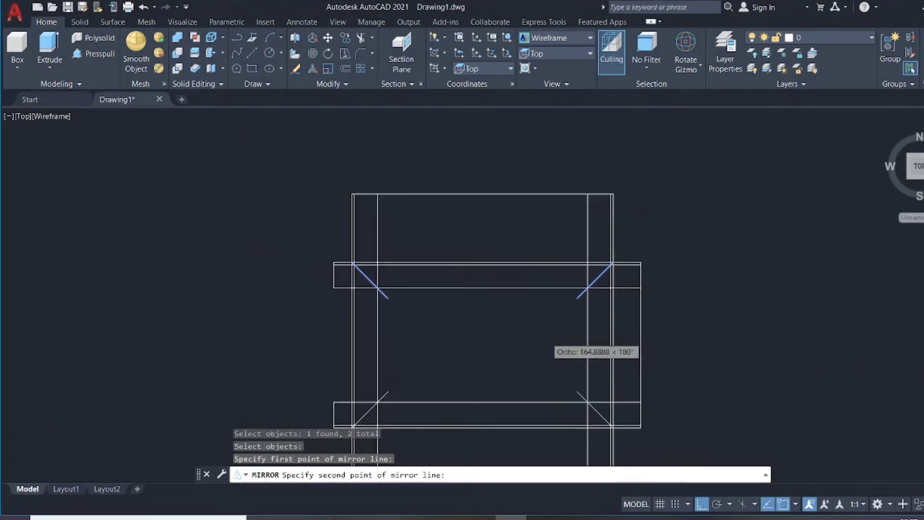
left_click(328, 325)
key("Return")
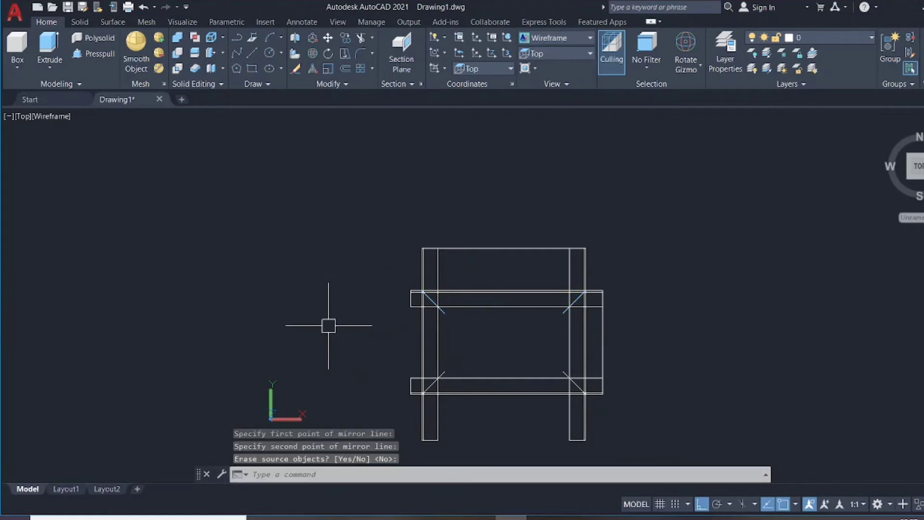
Step: Erase the vertical helper line at the right ends and the horizontal helper line across the top ends of the angles
scroll(469, 362, "up", 2)
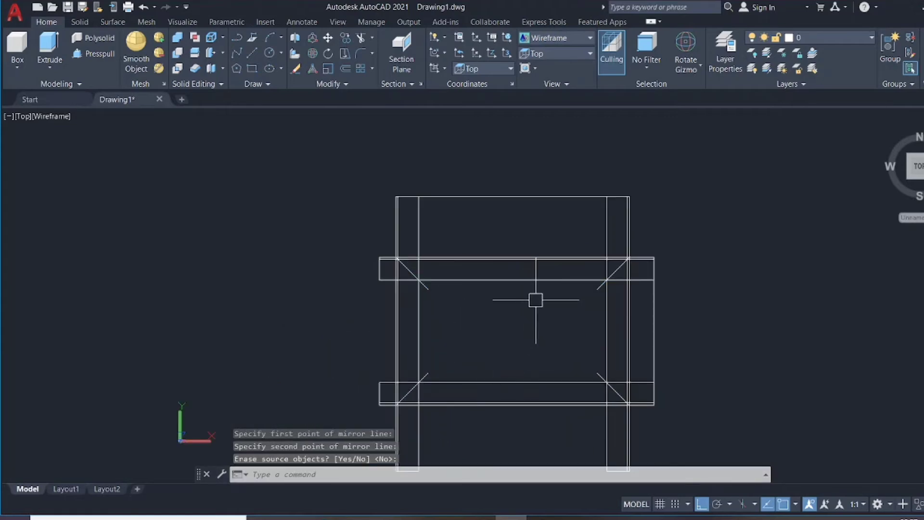
scroll(653, 331, "up", 2)
scroll(653, 331, "up", 2)
left_click(682, 318)
left_click(641, 331)
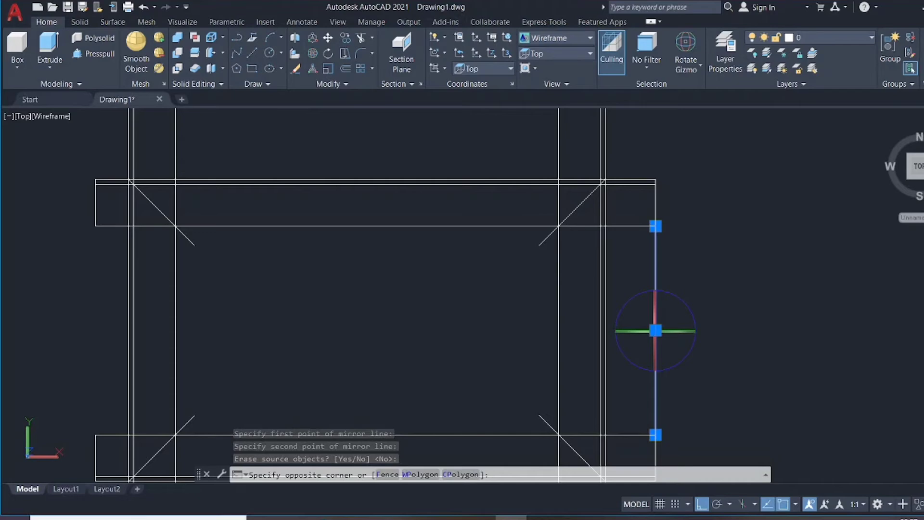
scroll(641, 330, "down", 2)
key("Delete")
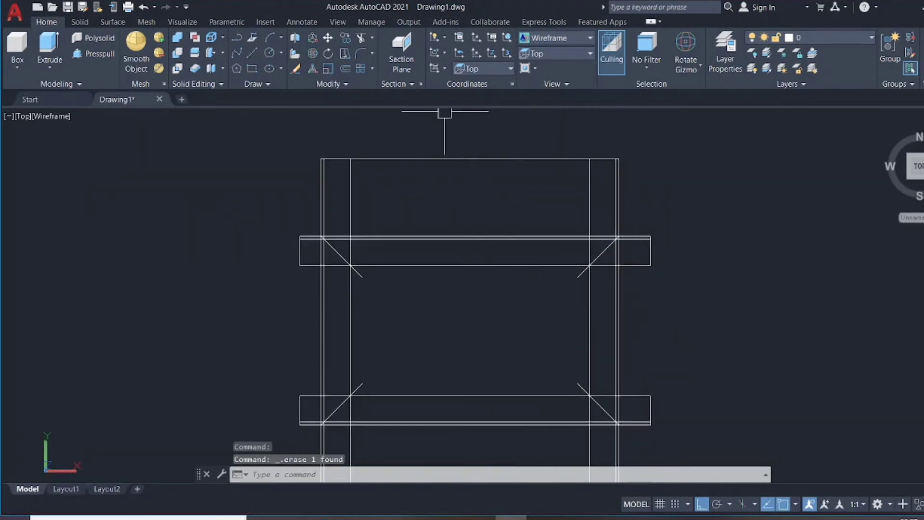
left_click(442, 157)
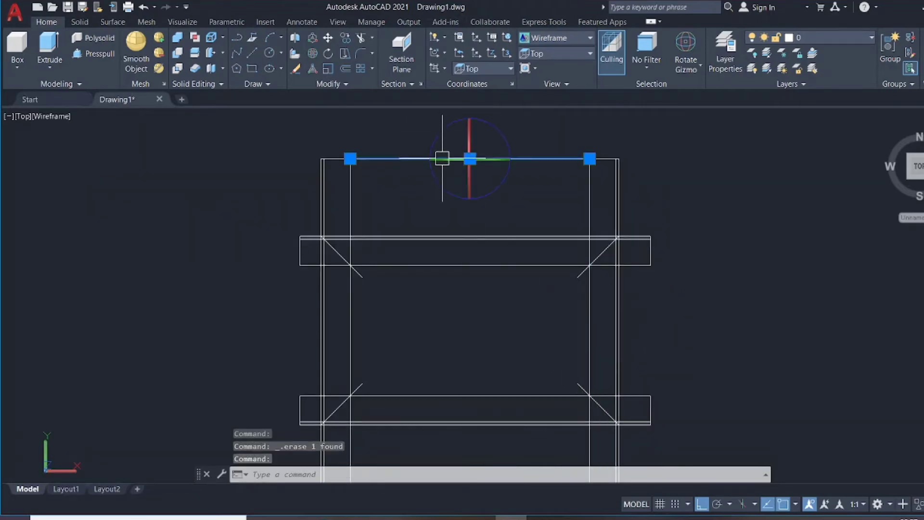
key("Delete")
Step: Slice the right vertical angle along the full upper-right diagonal guide line, keeping only the part below the cut
scroll(645, 286, "up", 2)
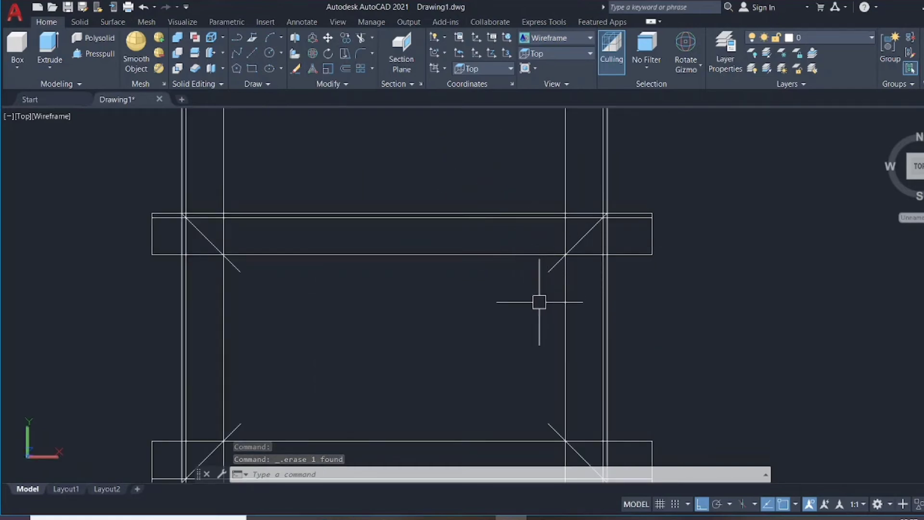
type("SLICe")
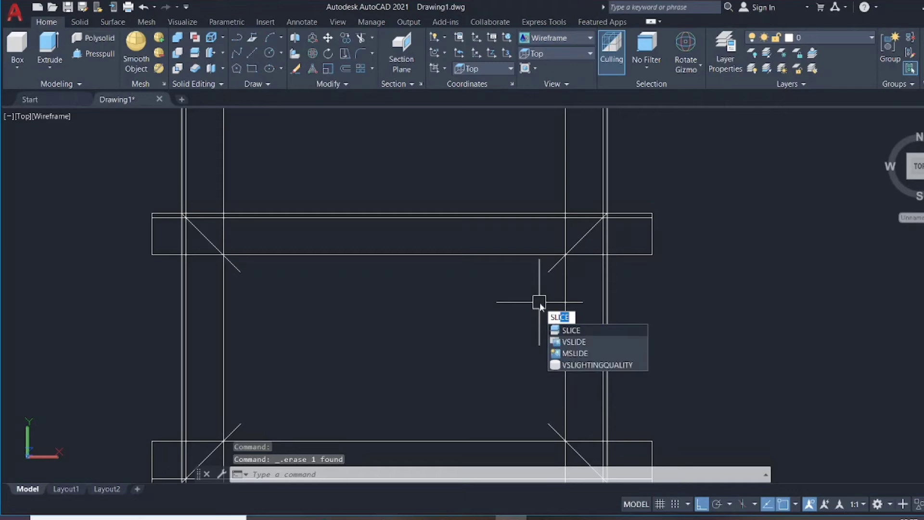
key("Return")
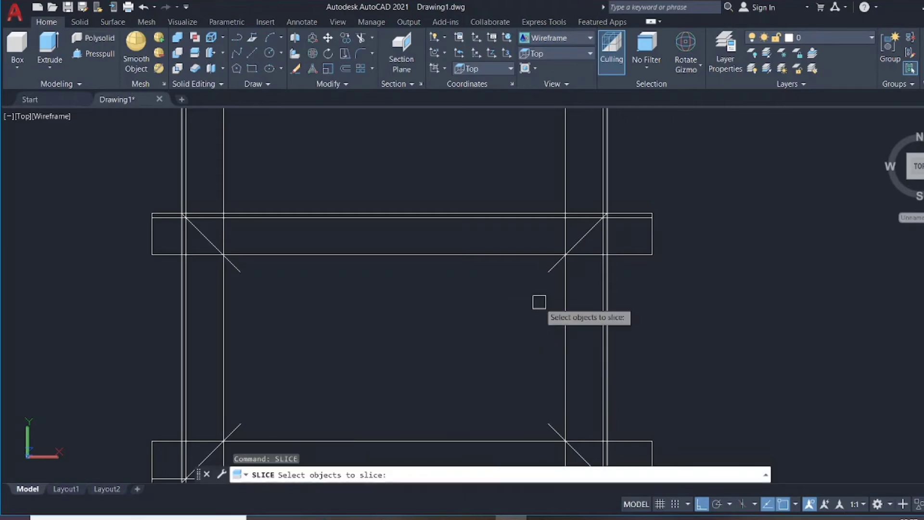
scroll(539, 302, "down", 2)
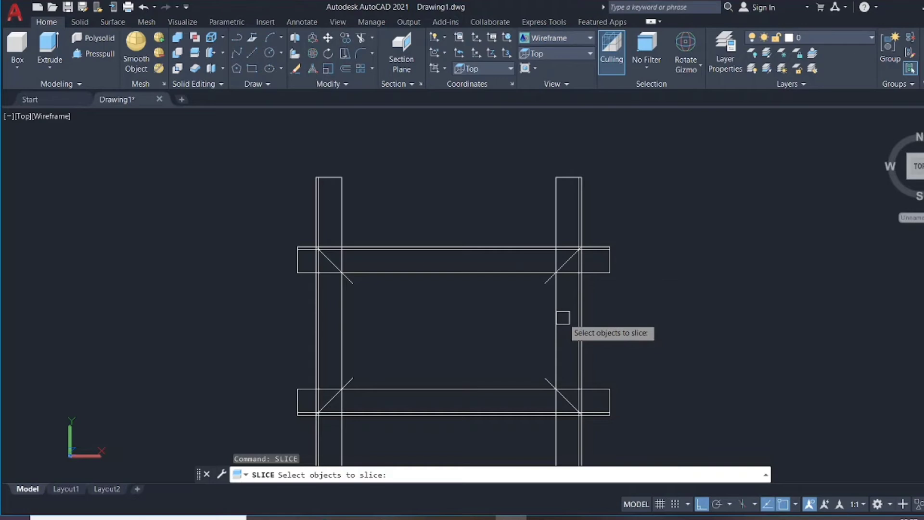
left_click(562, 318)
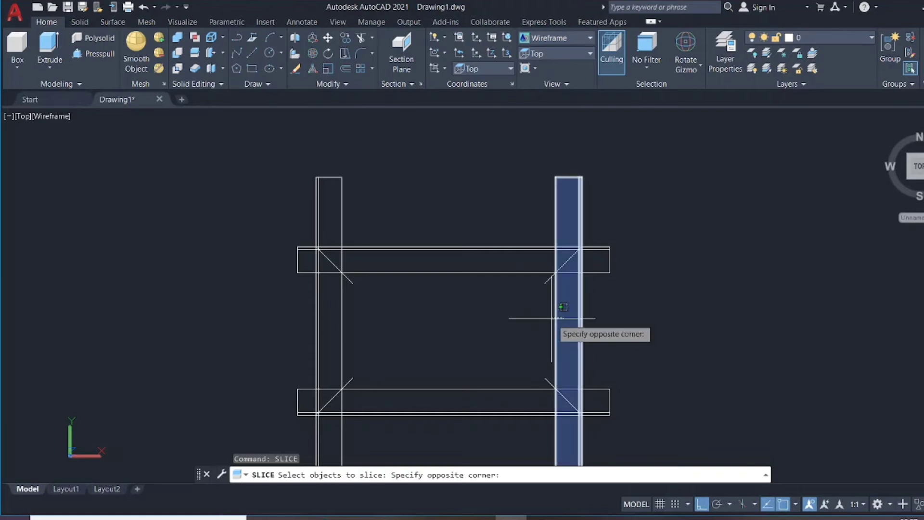
left_click(553, 317)
scroll(558, 304, "up", 3)
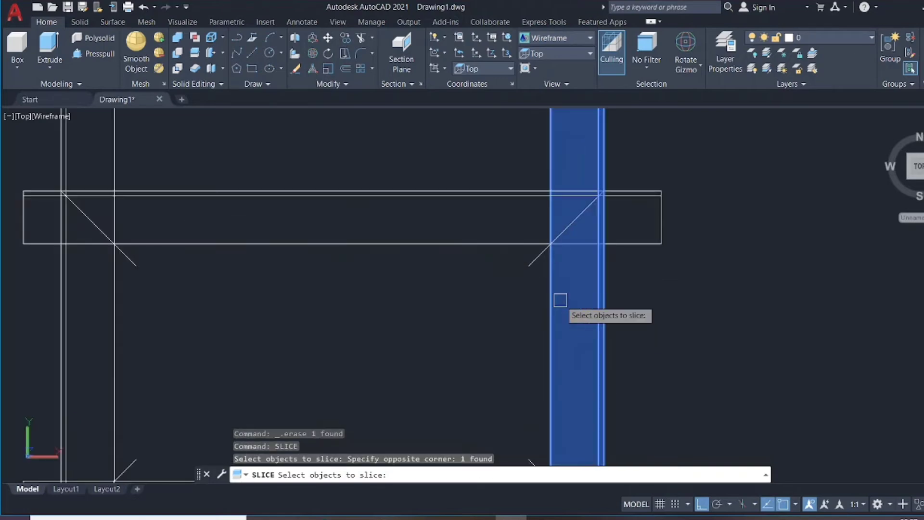
key("Return")
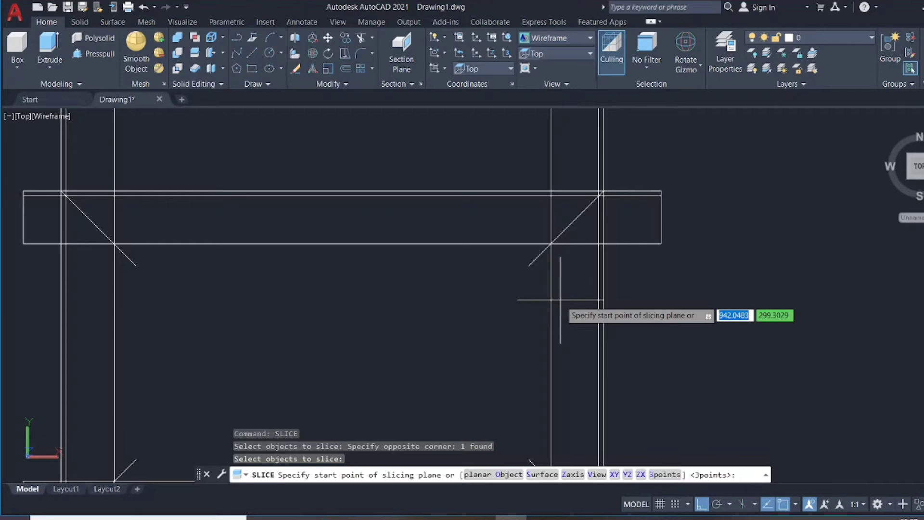
left_click(528, 265)
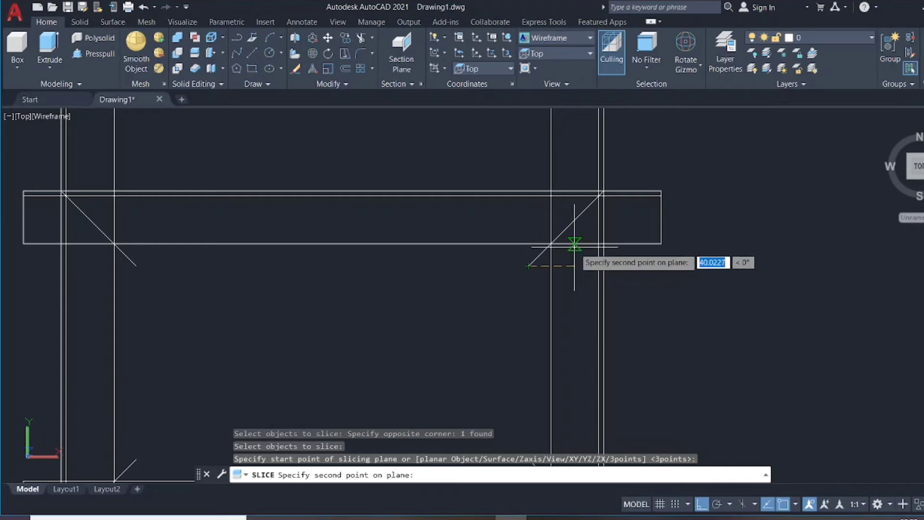
scroll(589, 219, "up", 1)
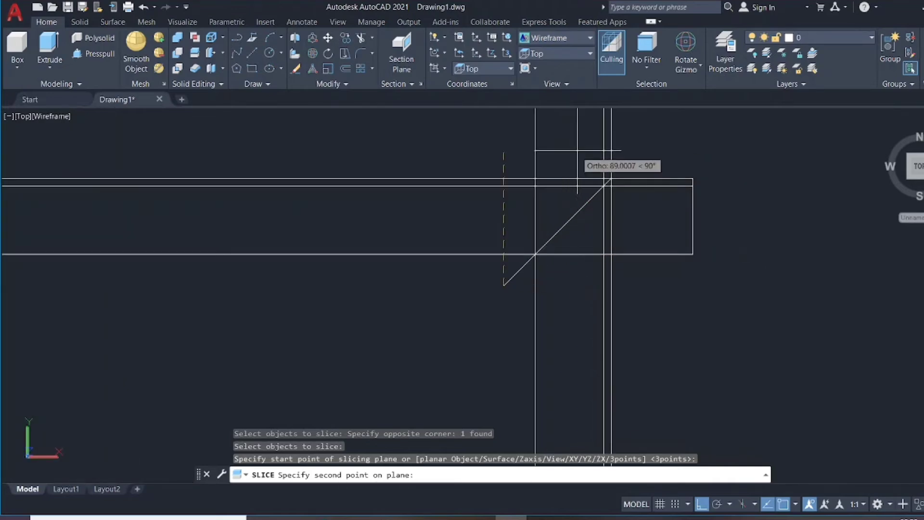
scroll(587, 153, "up", 3)
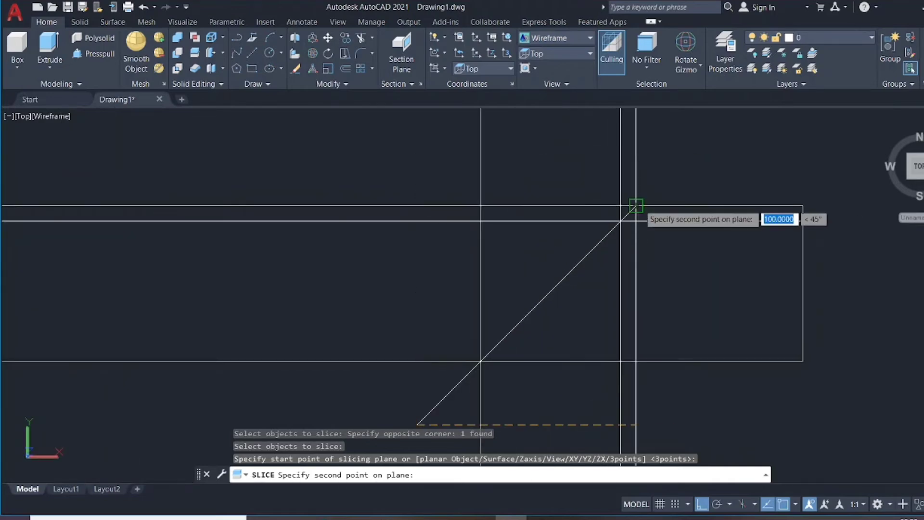
left_click(636, 206)
scroll(636, 206, "down", 4)
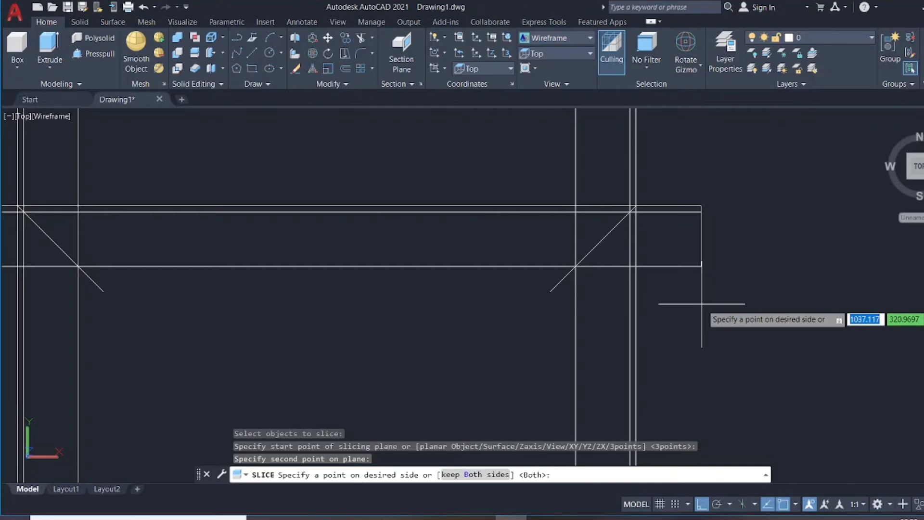
scroll(702, 325, "down", 2)
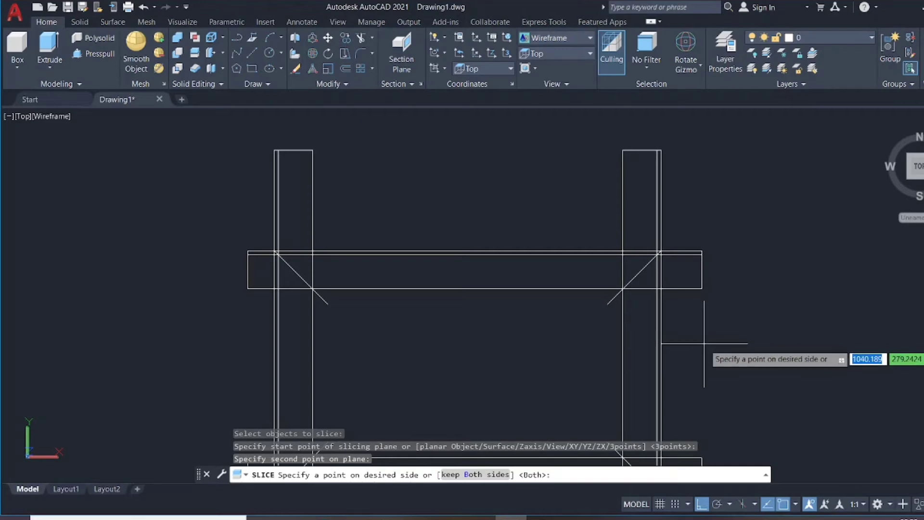
left_click(704, 344)
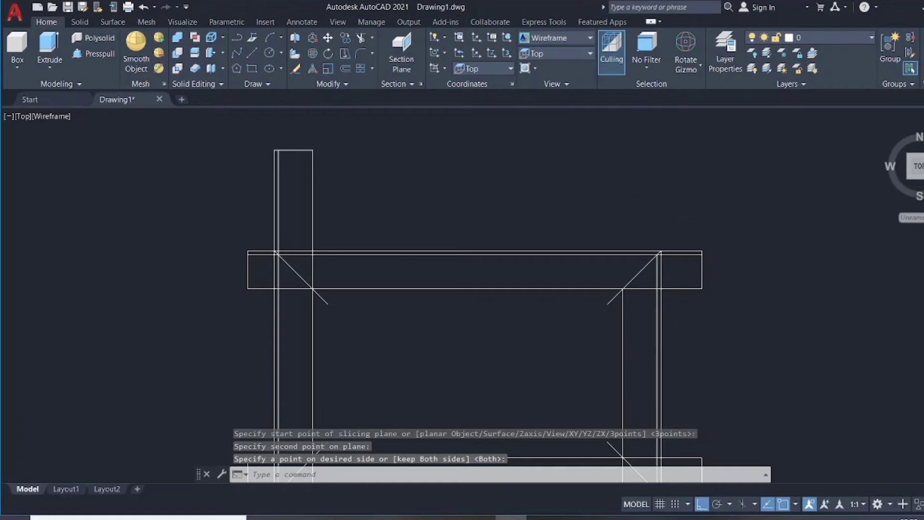
Step: Slice the upper horizontal angle along the upper-right diagonal guide line, endpoint to endpoint, keeping only the part left of the cut
scroll(659, 224, "down", 2)
middle_click_drag(606, 270, 621, 270)
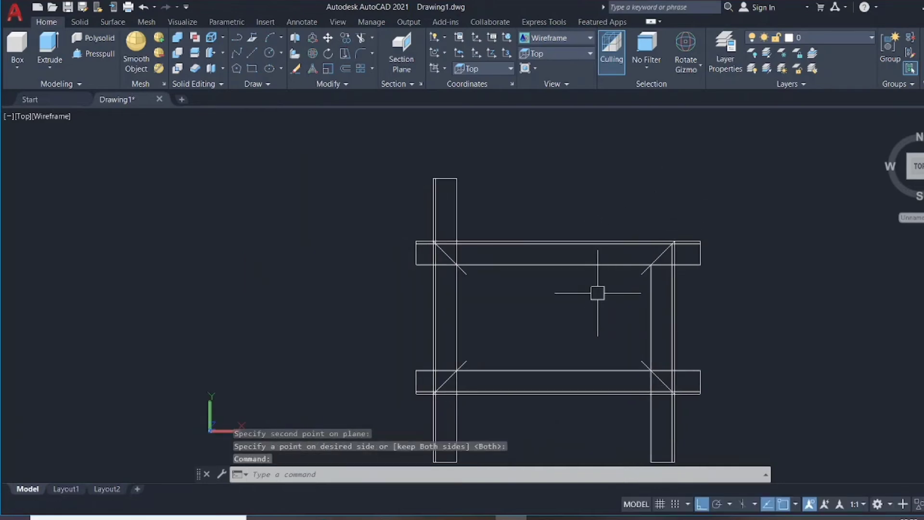
type("lice")
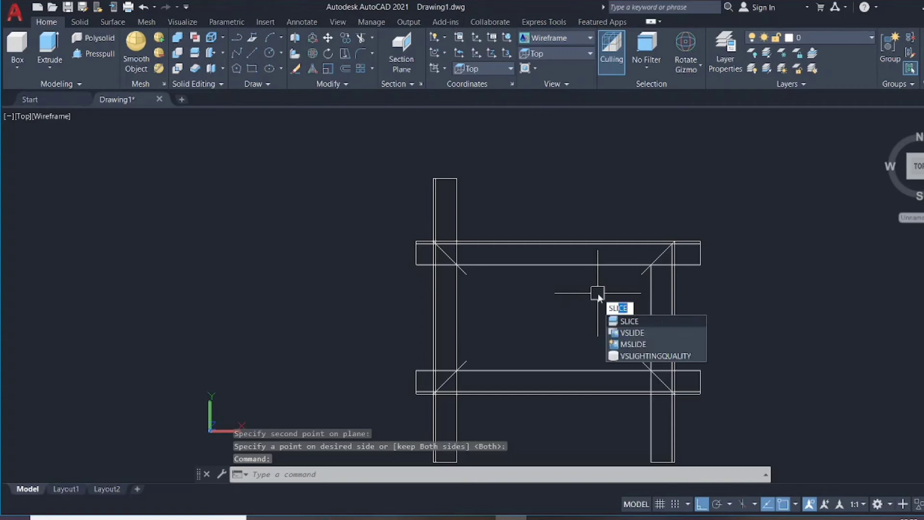
key("Return")
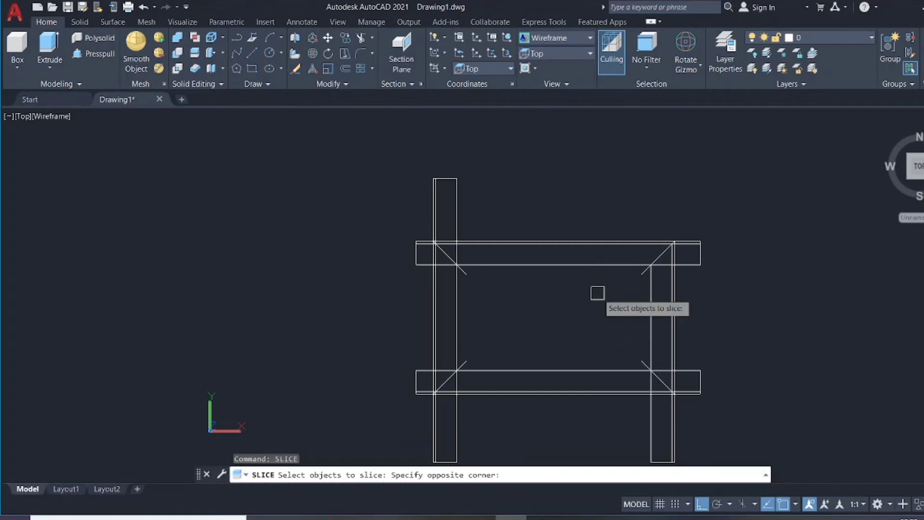
left_click(597, 292)
left_click(577, 227)
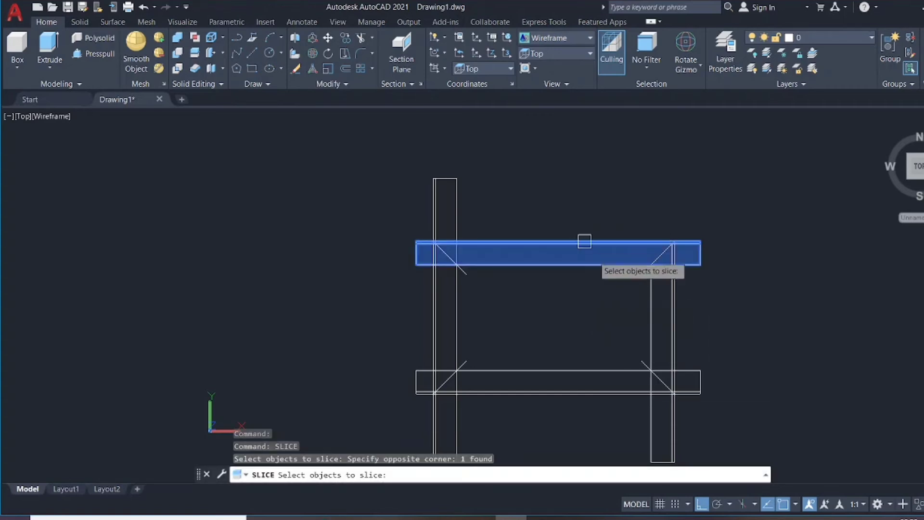
scroll(618, 270, "up", 2)
key("Return")
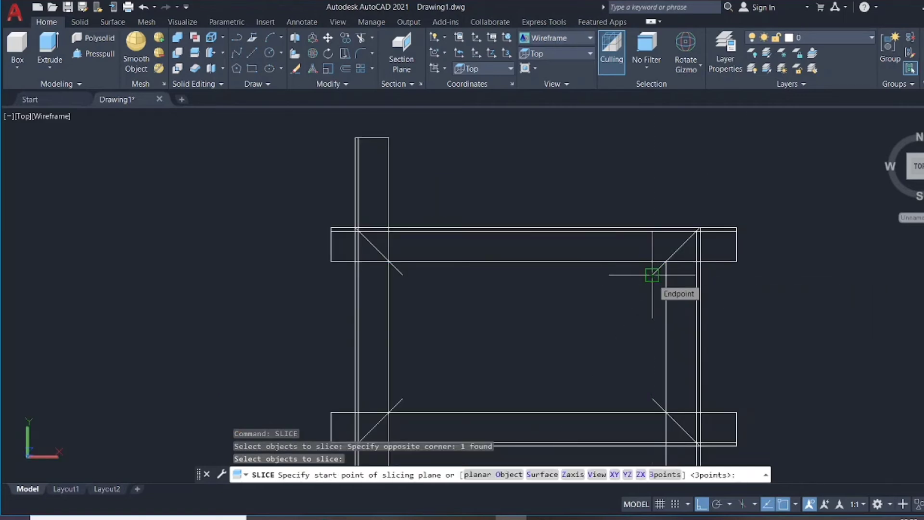
left_click(652, 275)
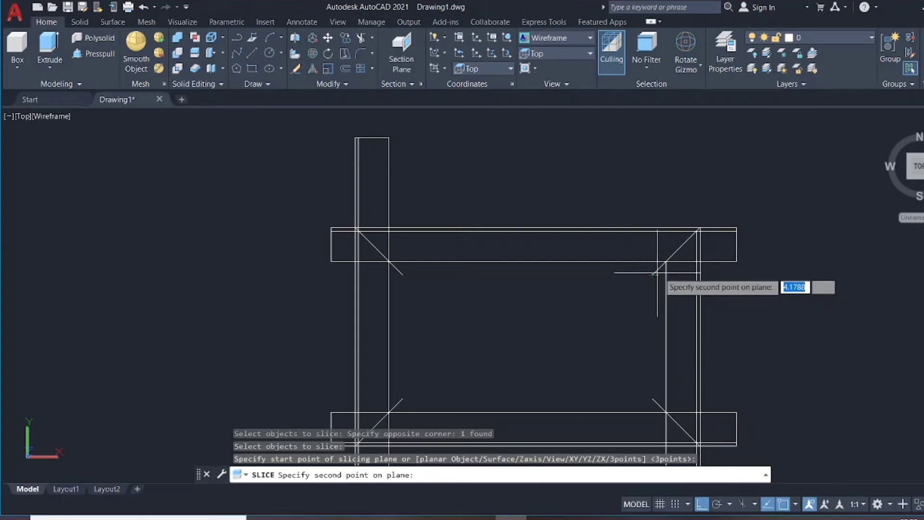
scroll(708, 273, "up", 2)
scroll(701, 196, "up", 3)
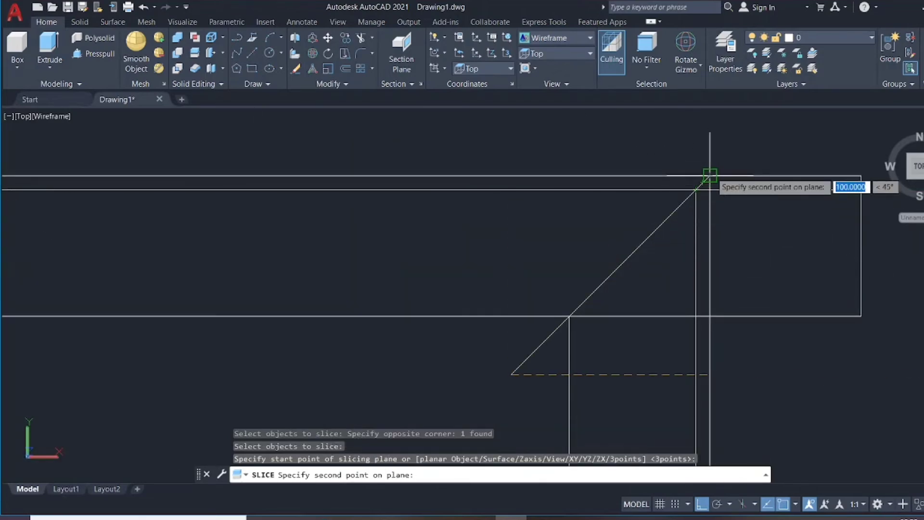
left_click(710, 176)
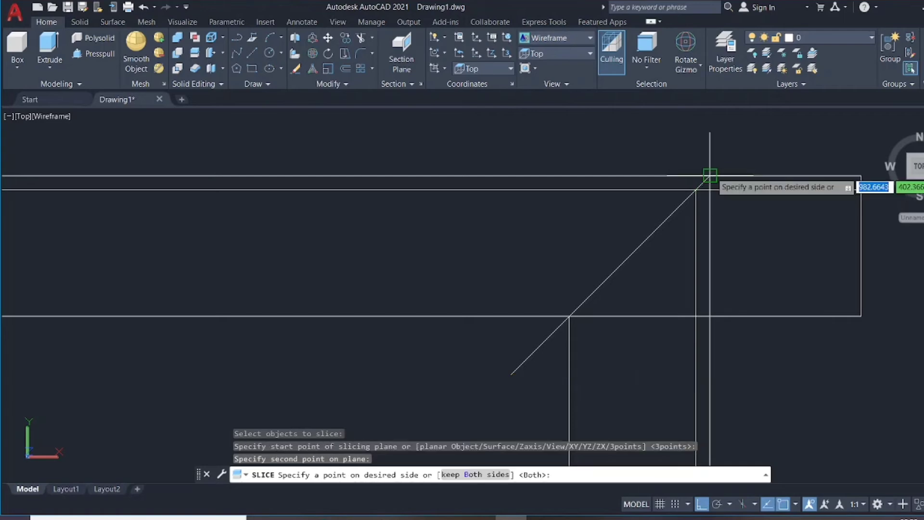
scroll(710, 175, "down", 3)
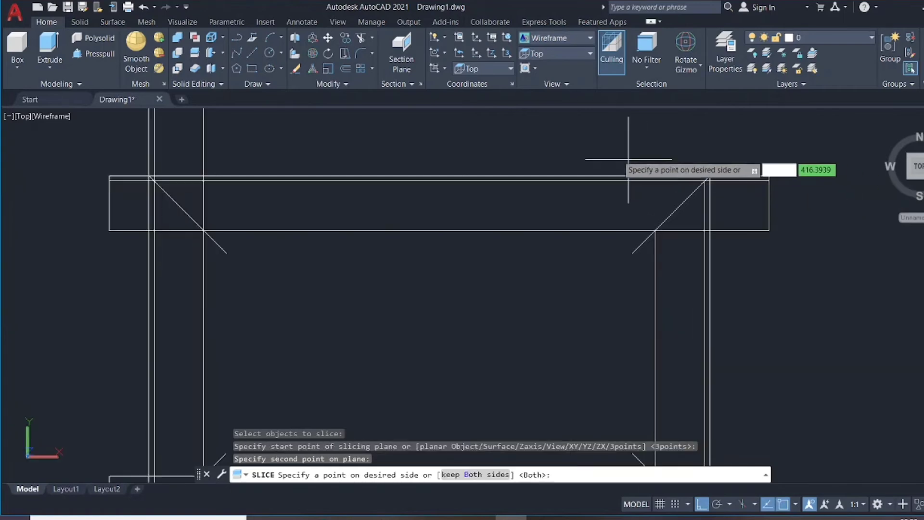
left_click(582, 149)
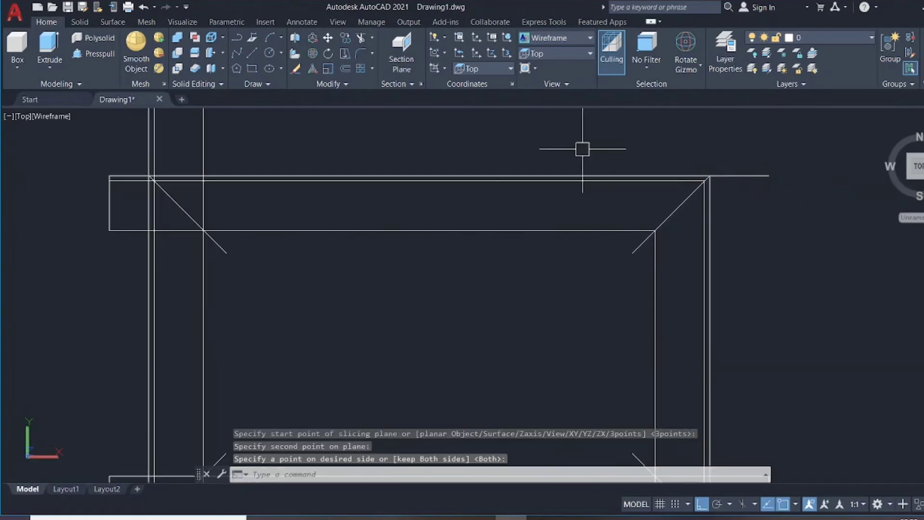
Step: Erase the leftover lines projecting past the frame's upper-right corner and the diagonal guide line there
scroll(582, 148, "down", 2)
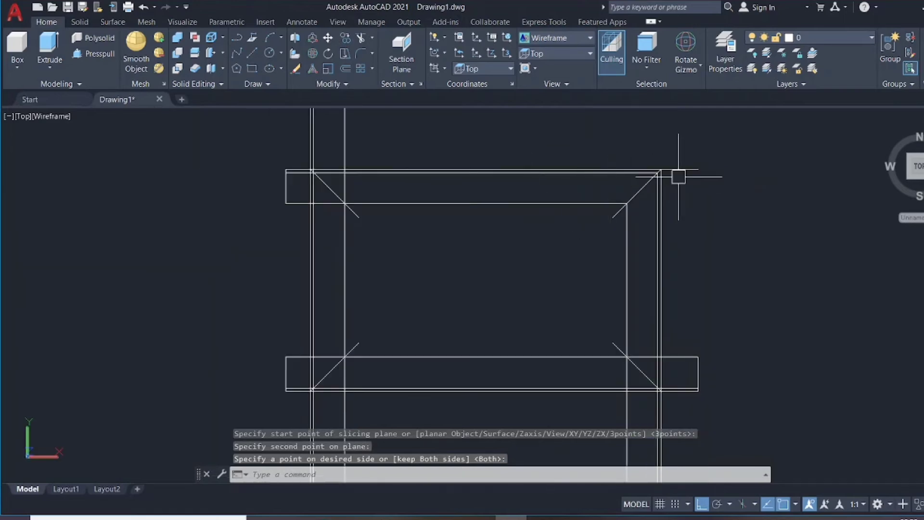
scroll(717, 194, "up", 2)
mouse_move(712, 155)
middle_mouse_down()
mouse_move(732, 208)
mouse_move(725, 289)
middle_mouse_up()
left_click(722, 213)
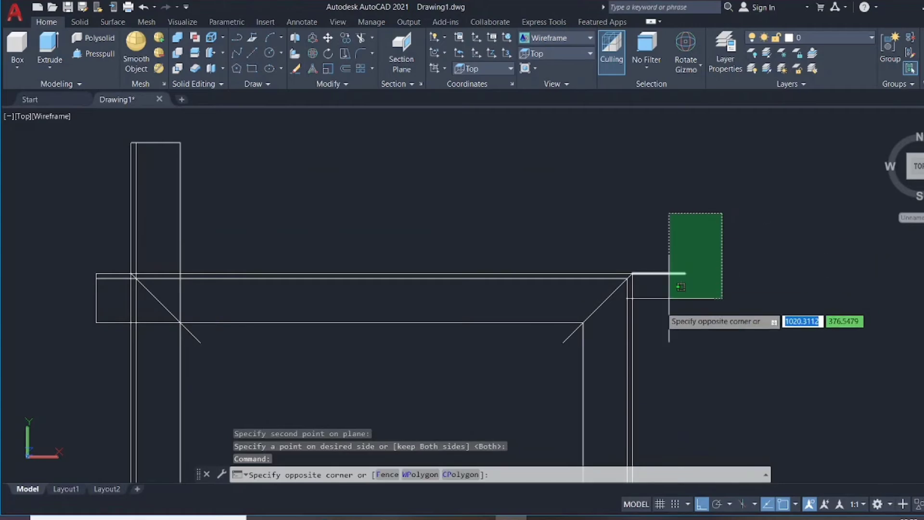
left_click(660, 310)
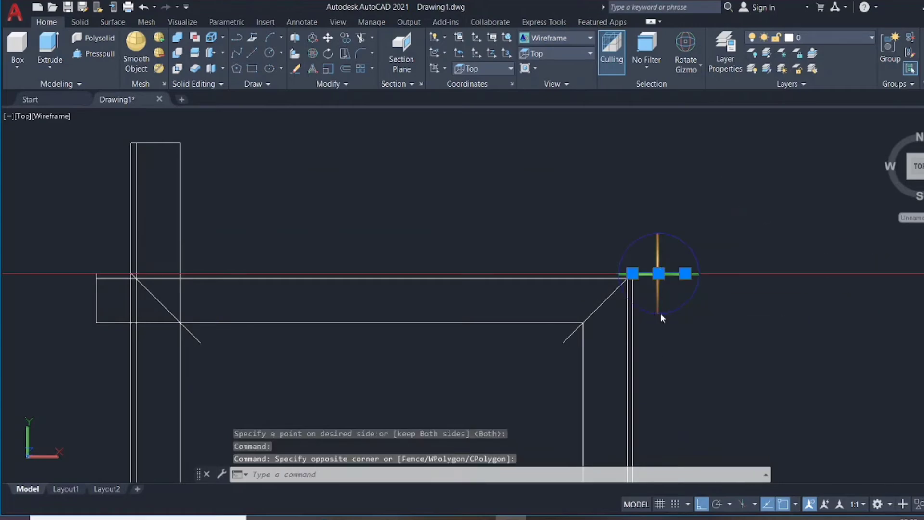
key("Delete")
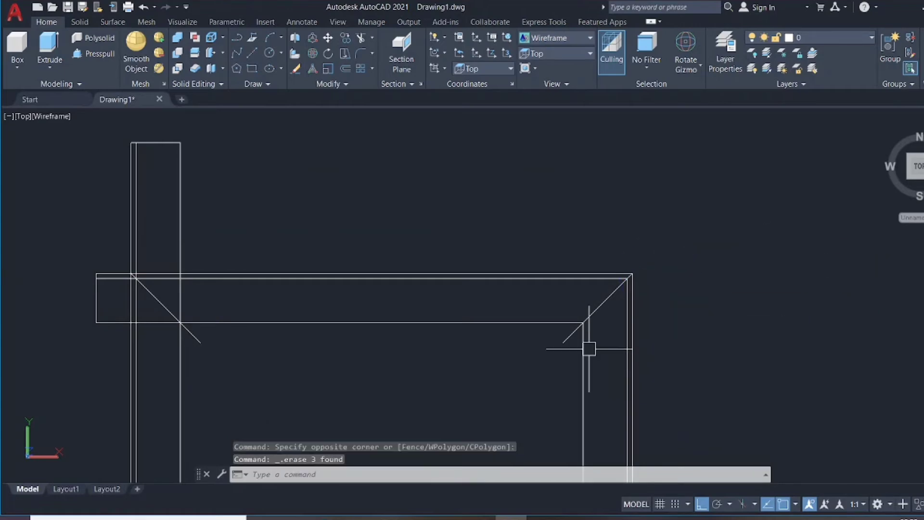
left_click(565, 343)
key("Delete")
Step: Slice the upper horizontal angle along the full upper-left diagonal guide line, keeping only the part right of the cut
mouse_move(522, 366)
middle_mouse_down()
mouse_move(551, 365)
mouse_move(547, 323)
middle_mouse_up()
middle_click_drag(283, 322, 354, 299)
scroll(355, 299, "down", 2)
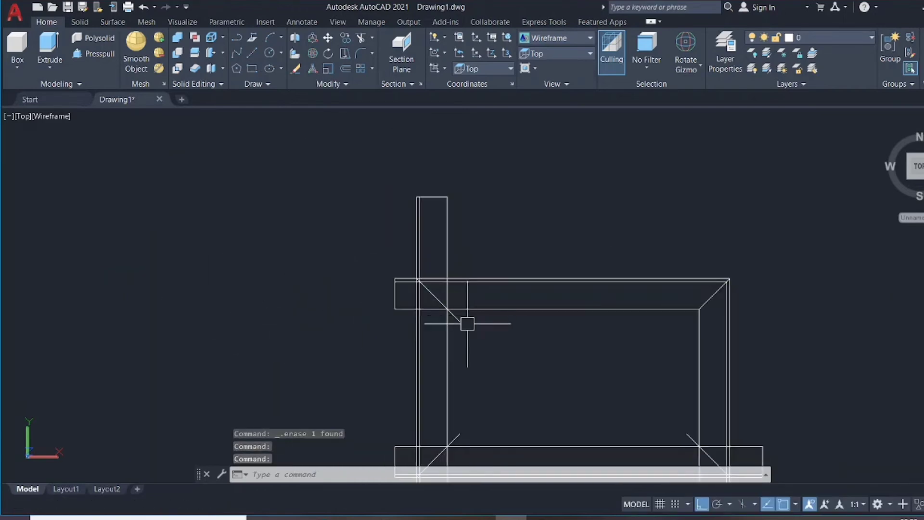
scroll(475, 331, "down", 1)
middle_click_drag(483, 339, 489, 277)
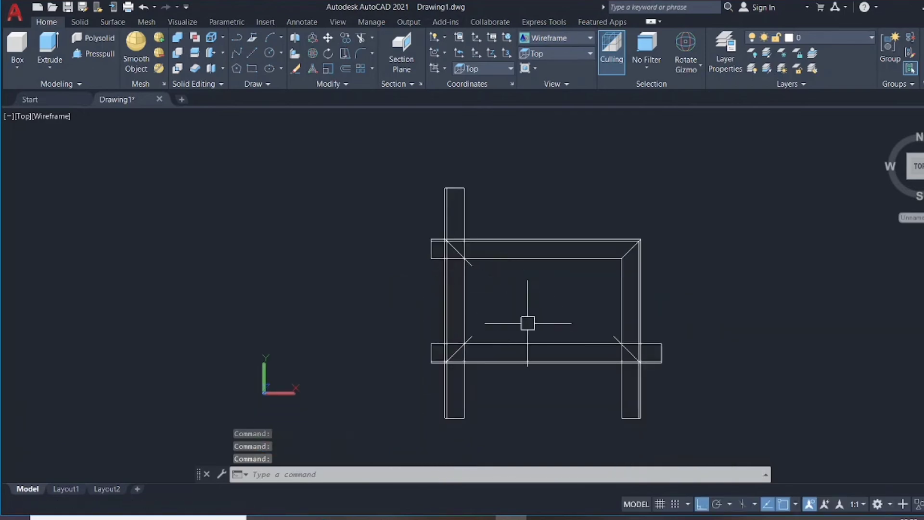
scroll(445, 232, "up", 4)
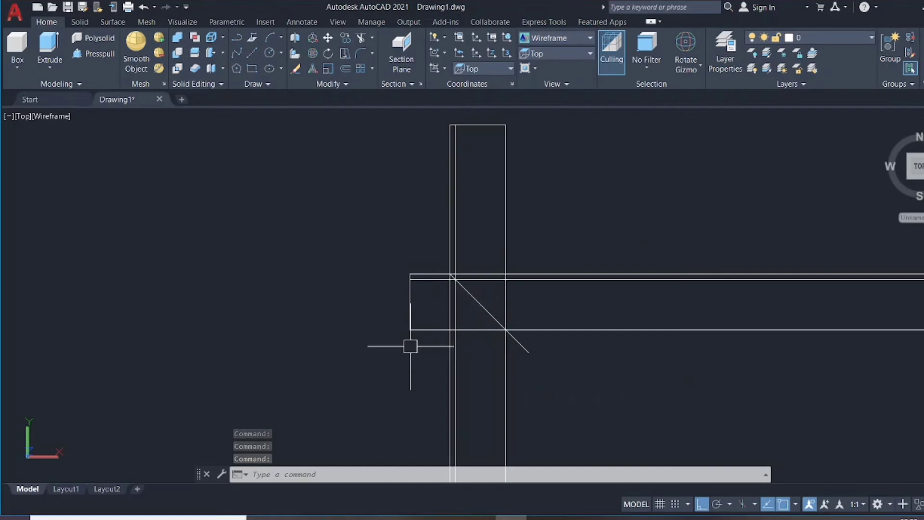
type("SLICE")
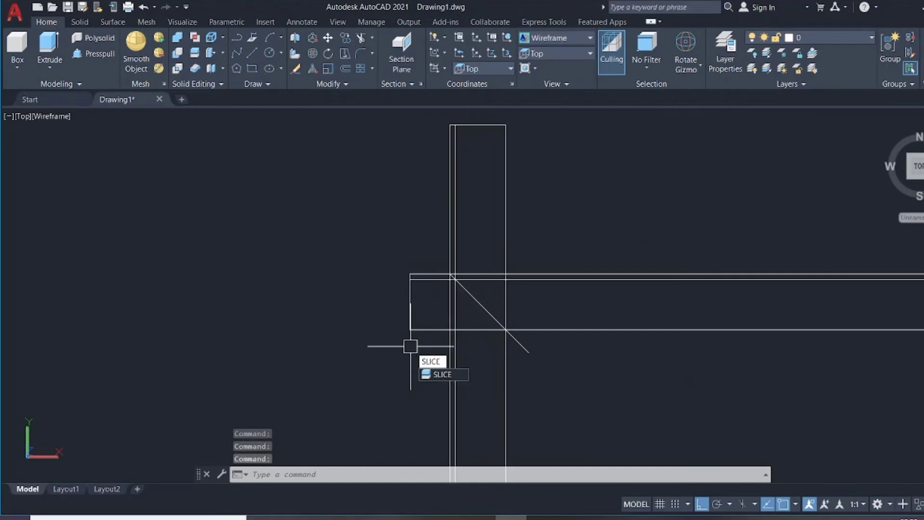
key("Return")
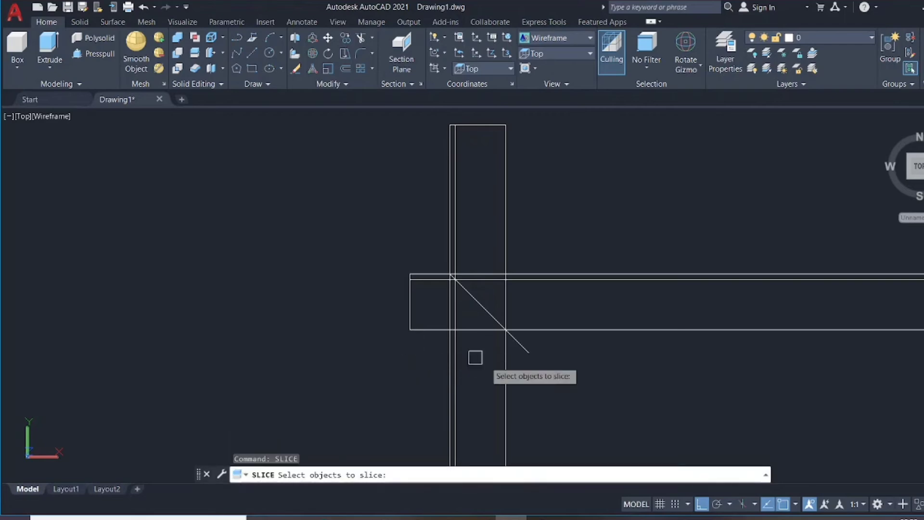
left_click(634, 342)
left_click(584, 213)
key("Return")
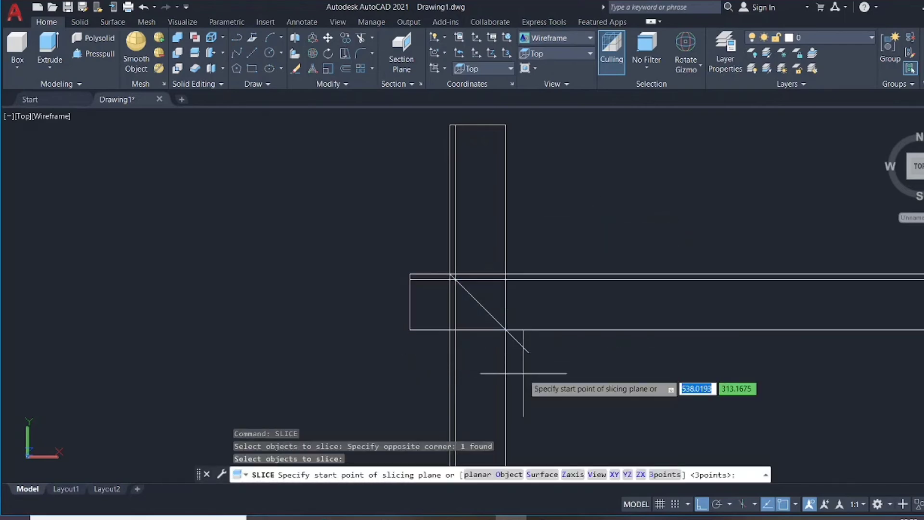
left_click(528, 353)
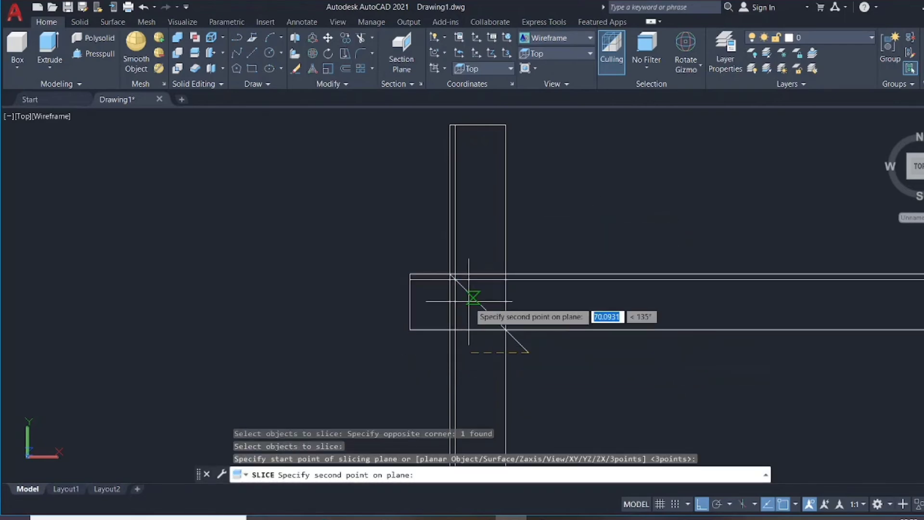
scroll(443, 264, "up", 5)
left_click(442, 262)
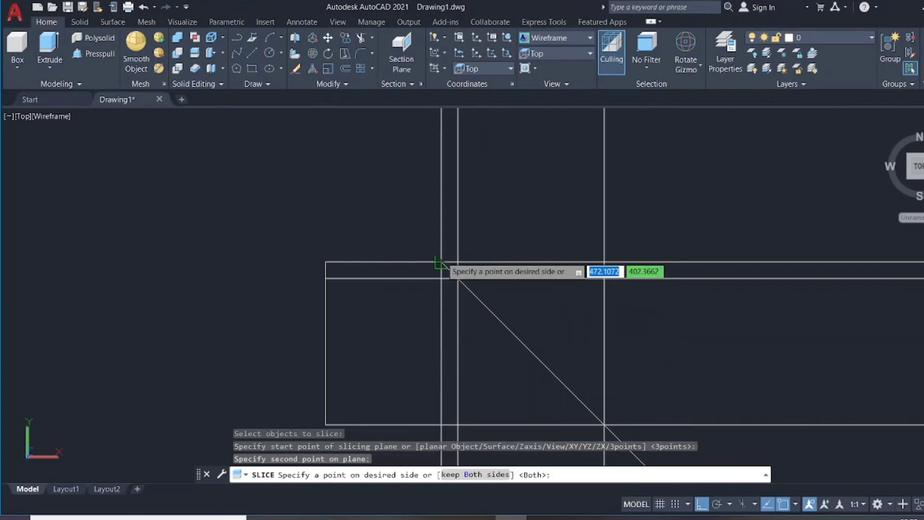
scroll(441, 263, "down", 4)
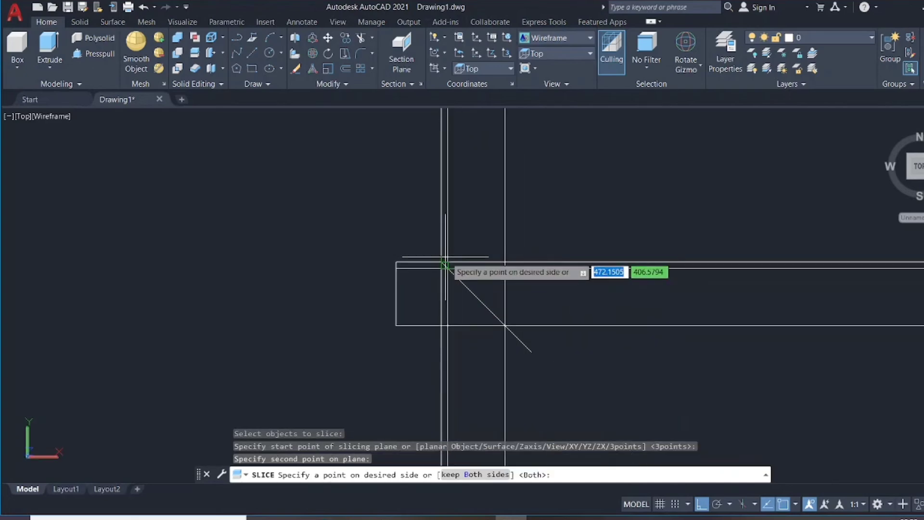
left_click(678, 234)
Step: Slice the left vertical angle along the upper-left diagonal guide line, endpoint to endpoint, keeping only the part below the cut
scroll(656, 248, "down", 4)
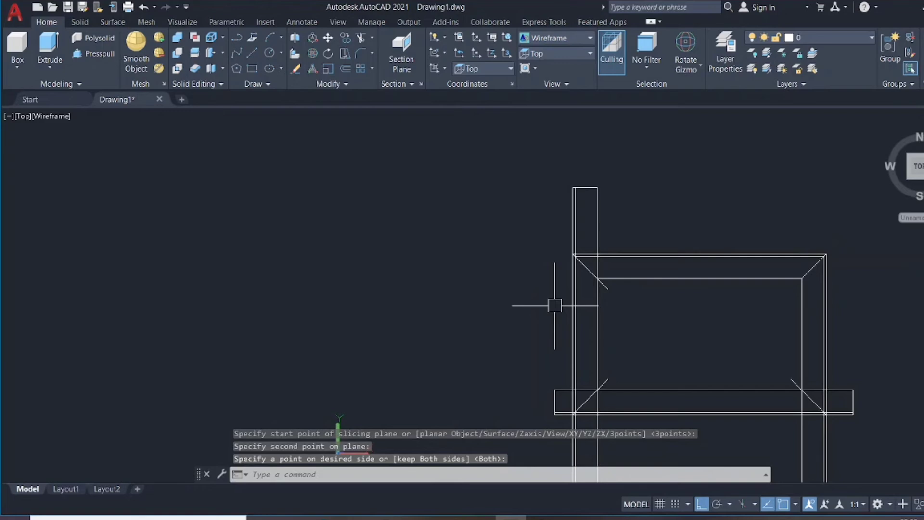
key("Return")
scroll(555, 306, "up", 3)
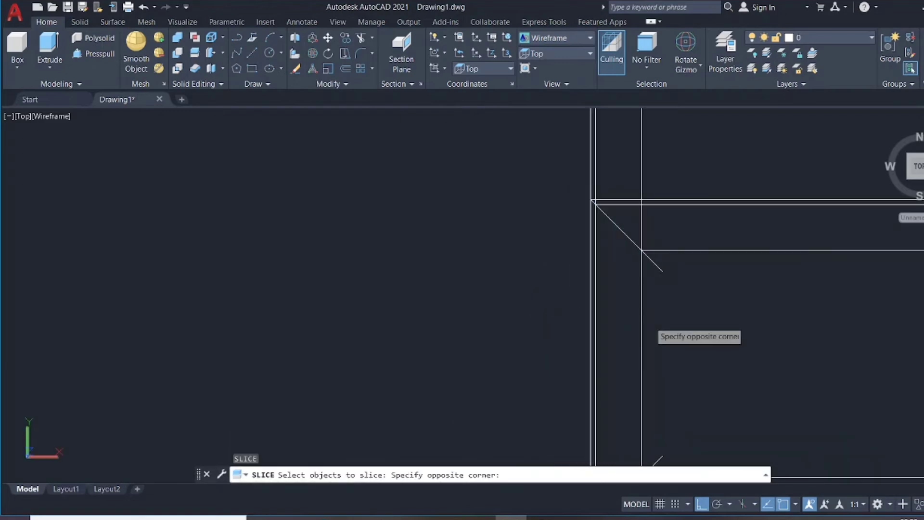
left_click(649, 321)
left_click(491, 313)
scroll(491, 315, "down", 2)
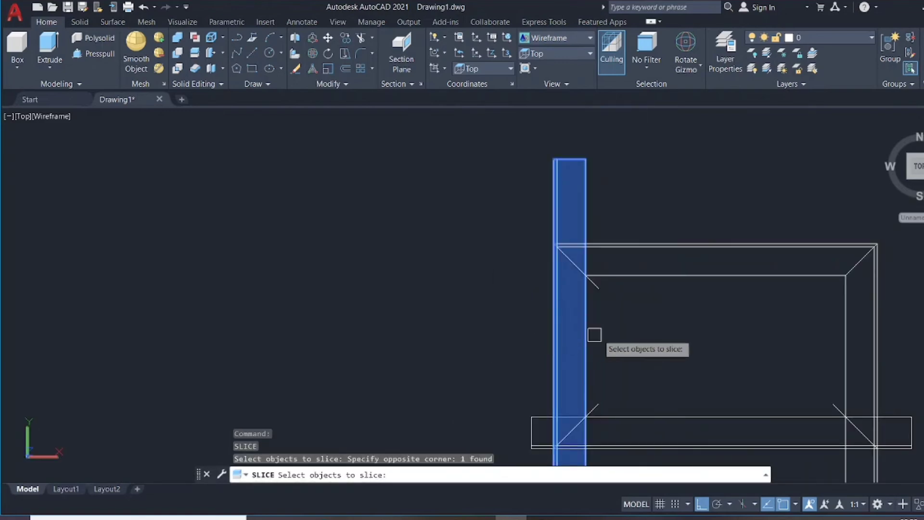
key("Return")
left_click(599, 288)
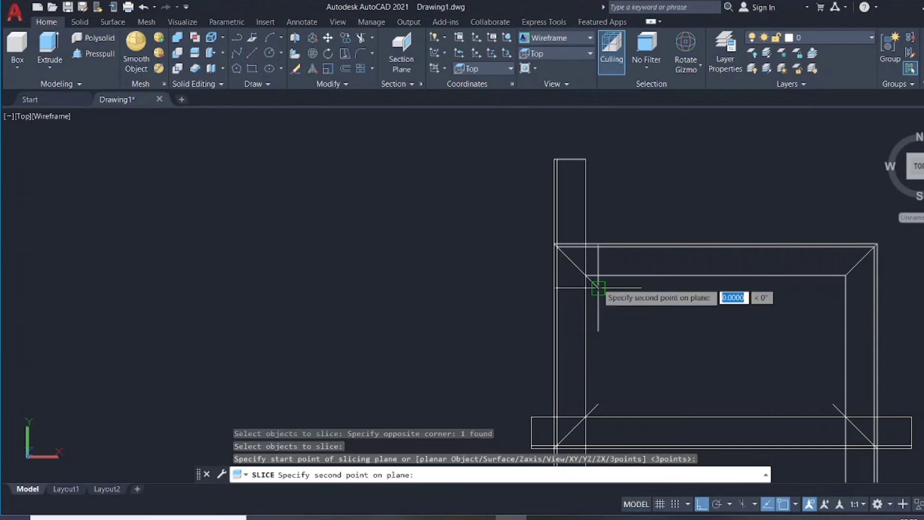
scroll(599, 288, "up", 5)
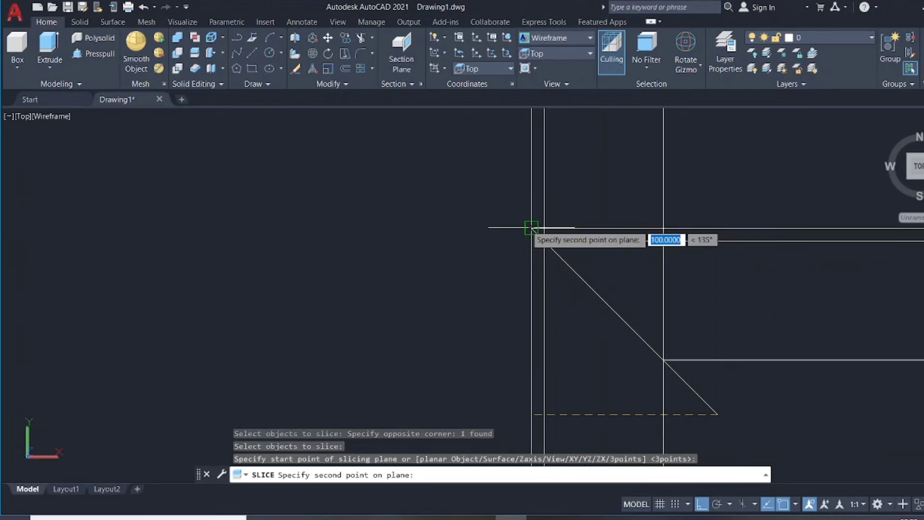
left_click(531, 228)
scroll(531, 228, "down", 5)
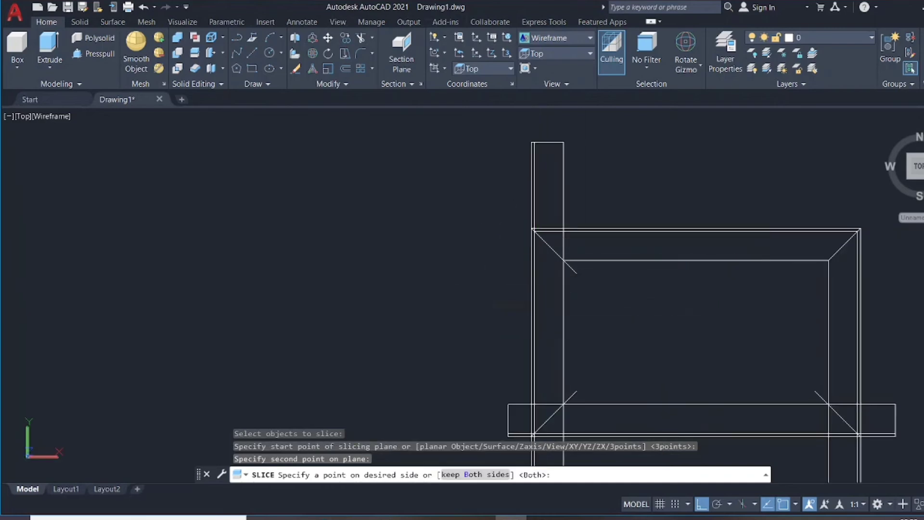
left_click(487, 308)
Step: Slice the left vertical angle along the full lower-left diagonal guide line, keeping only the part above the cut
middle_click_drag(533, 337, 551, 267)
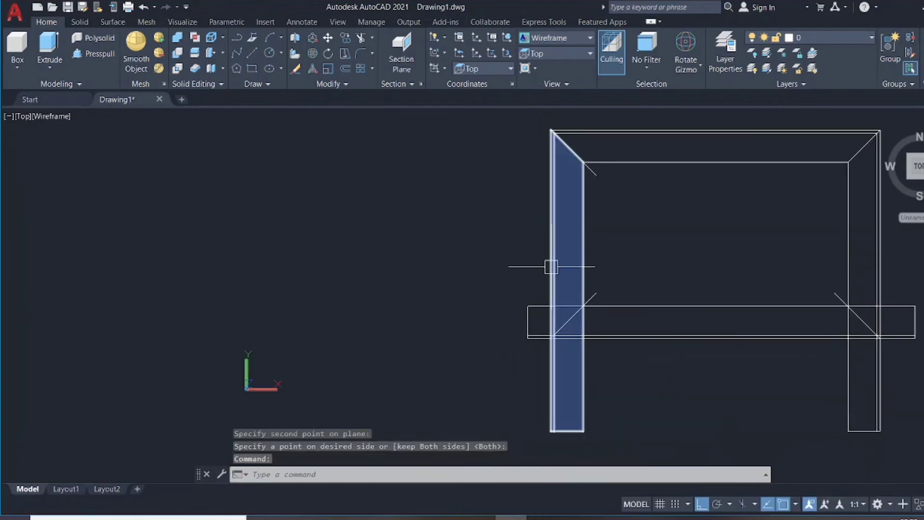
key("Return")
left_click(597, 259)
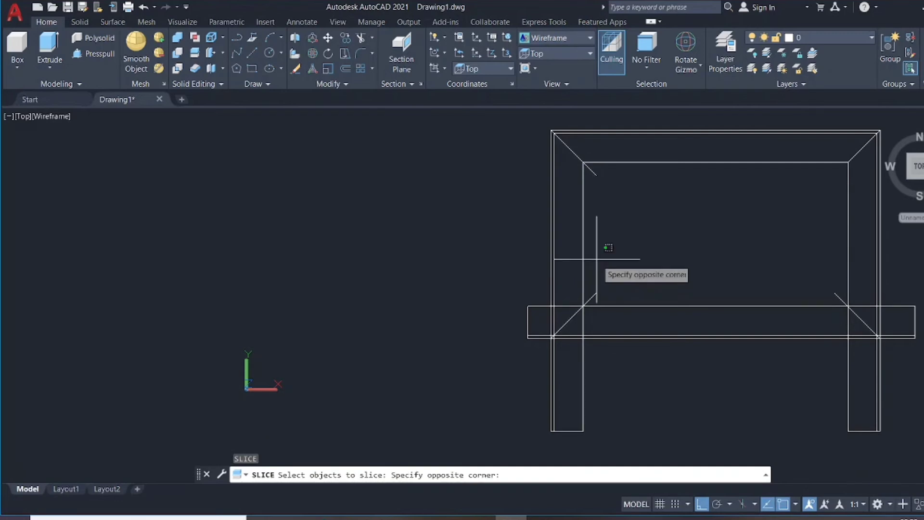
left_click(497, 237)
scroll(517, 333, "up", 3)
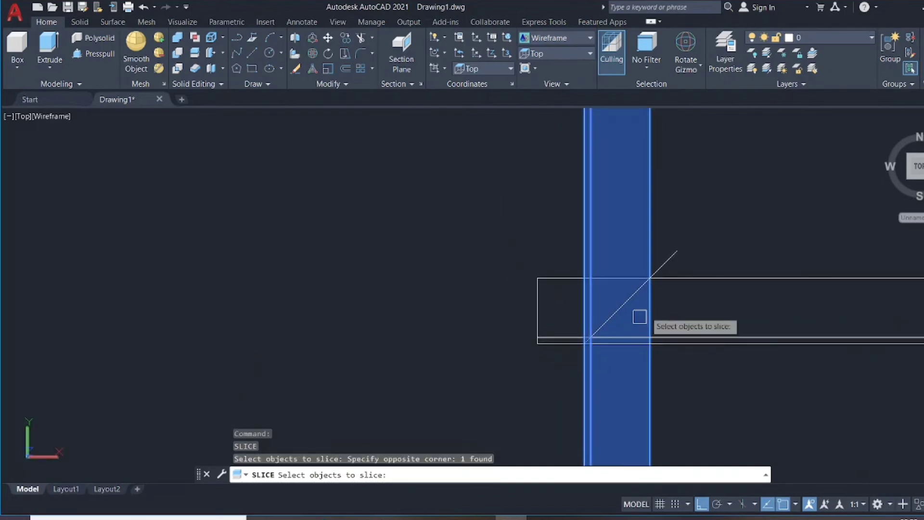
key("Return")
left_click(676, 252)
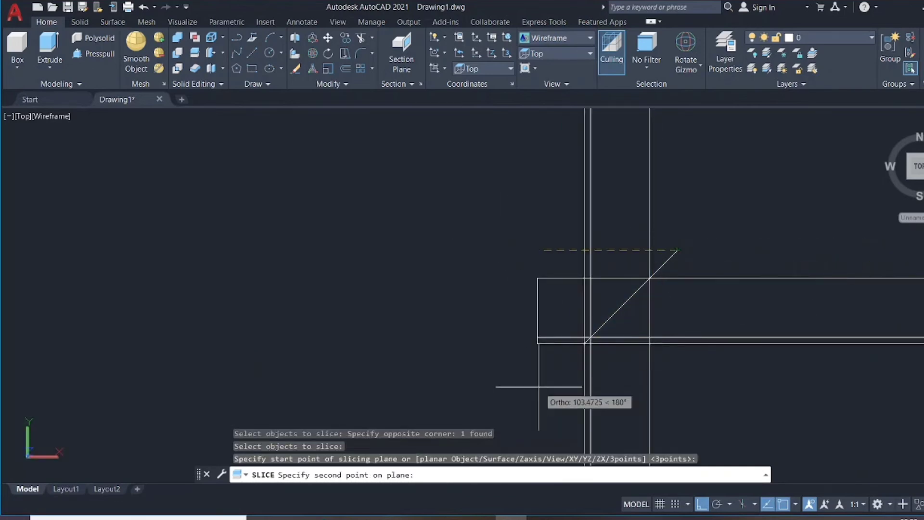
scroll(568, 362, "up", 2)
left_click(611, 312)
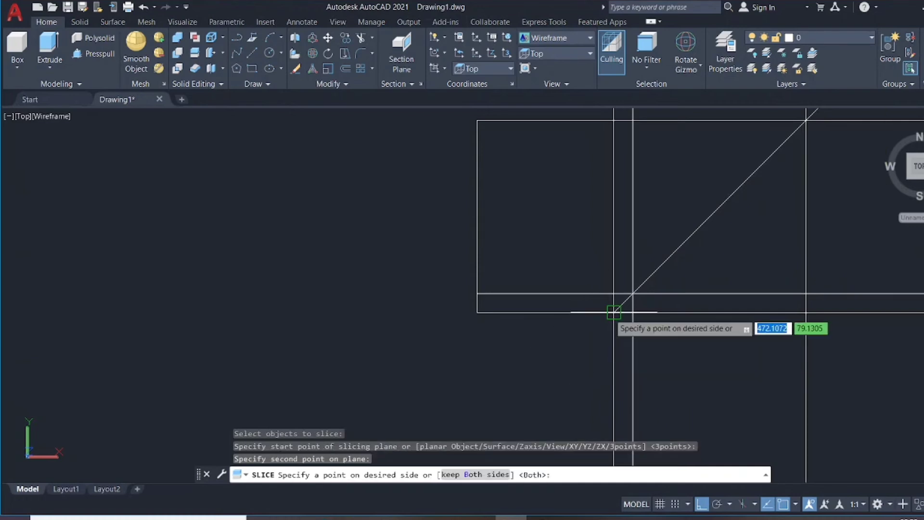
scroll(610, 313, "down", 3)
left_click(540, 171)
Step: Try to slice the lower horizontal angle along the lower-left diagonal with a keep point outside the frame's left side, and undo the slice
scroll(538, 176, "down", 2)
middle_click_drag(616, 244, 376, 373)
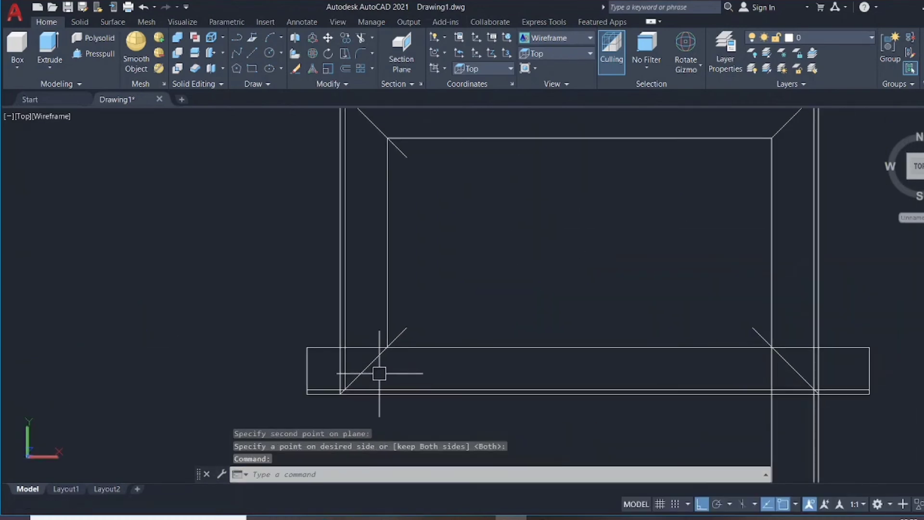
key("Return")
left_click(562, 318)
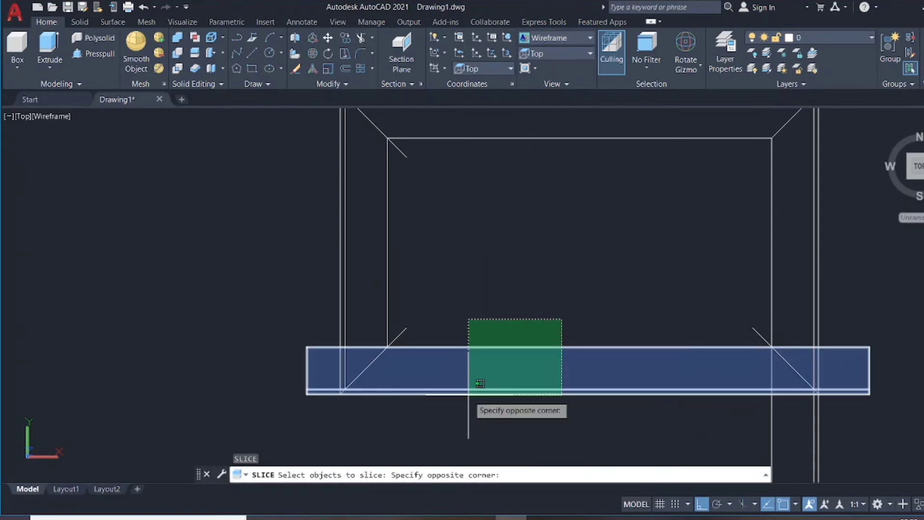
left_click(479, 383)
middle_click_drag(474, 413, 532, 336)
key("Return")
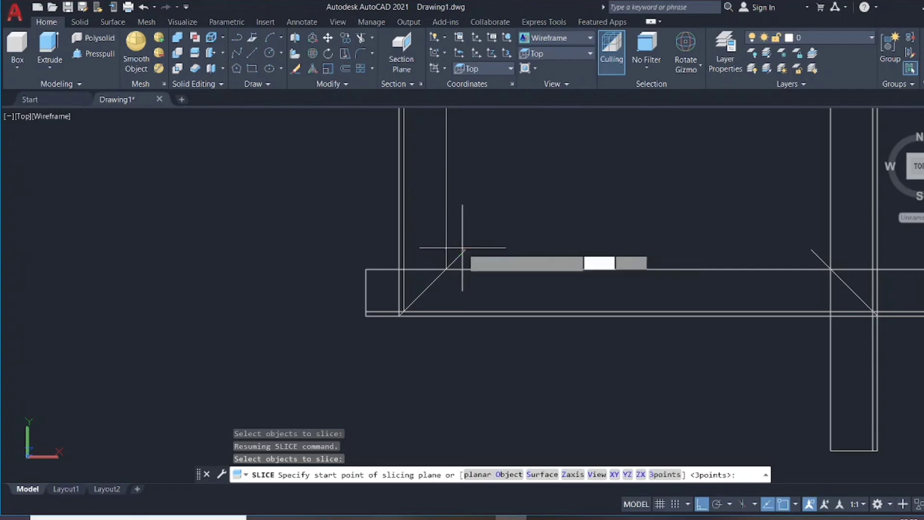
left_click(464, 249)
scroll(443, 279, "up", 3)
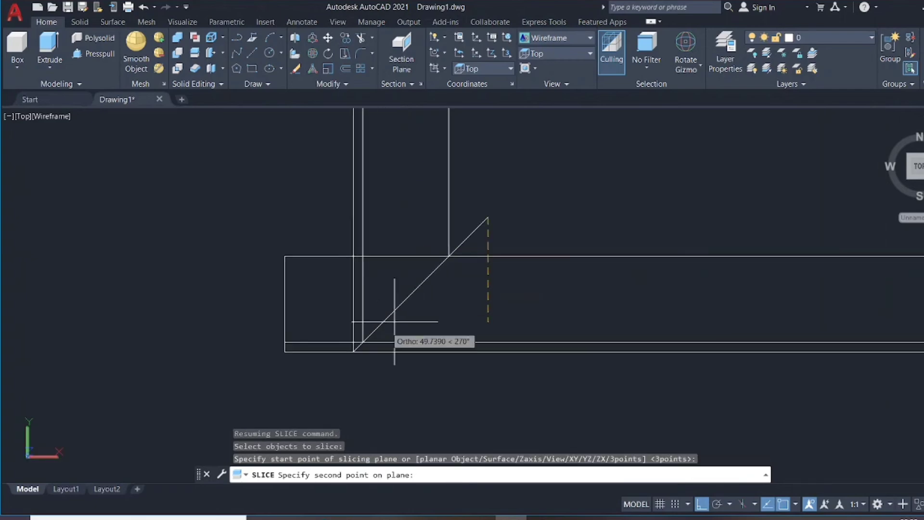
left_click(353, 352)
scroll(352, 352, "down", 2)
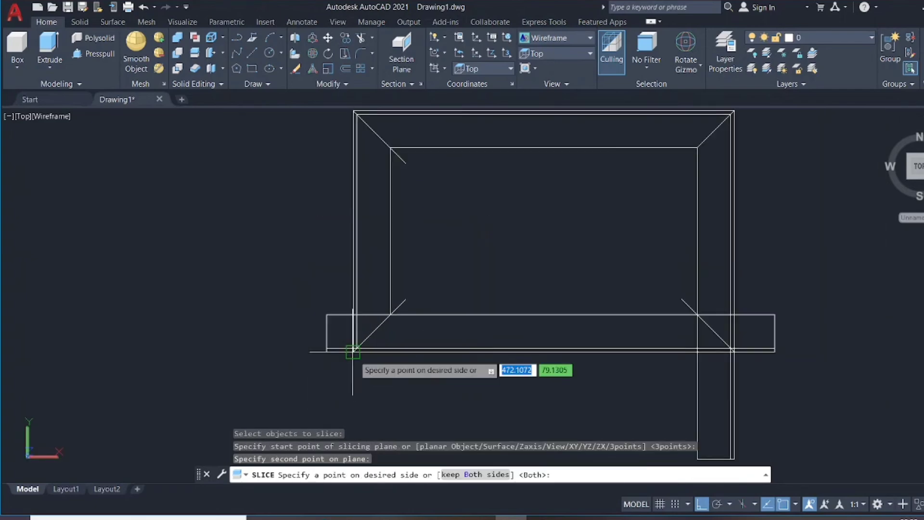
left_click(293, 228)
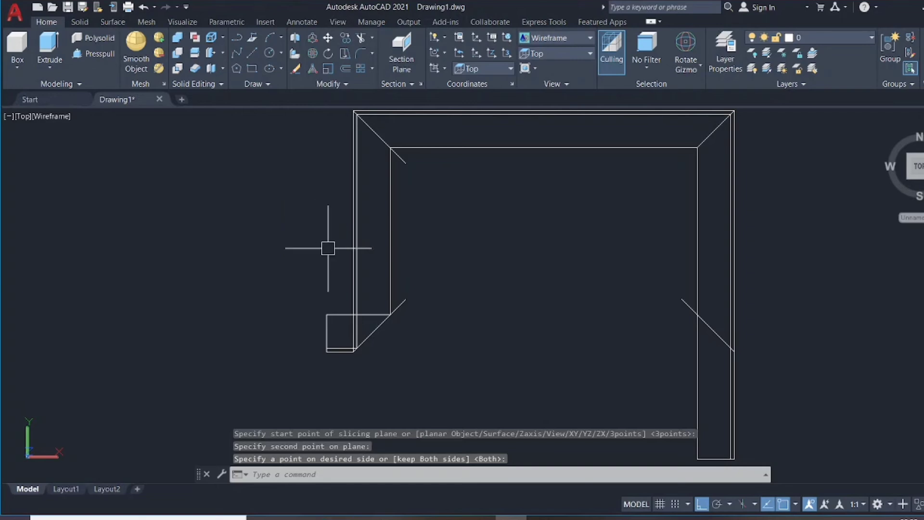
key("ctrl+z")
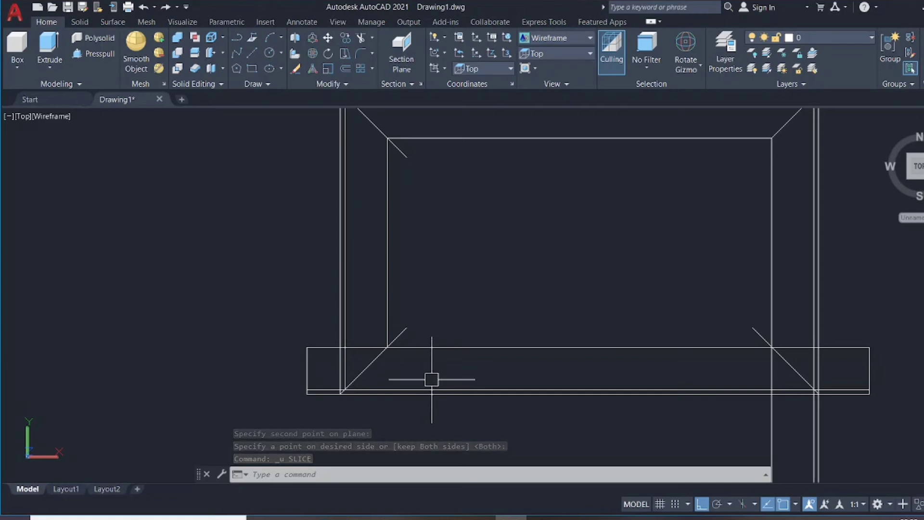
Step: Slice the lower horizontal angle along the full lower-left diagonal guide line, keeping only the part right of the cut
type("sli")
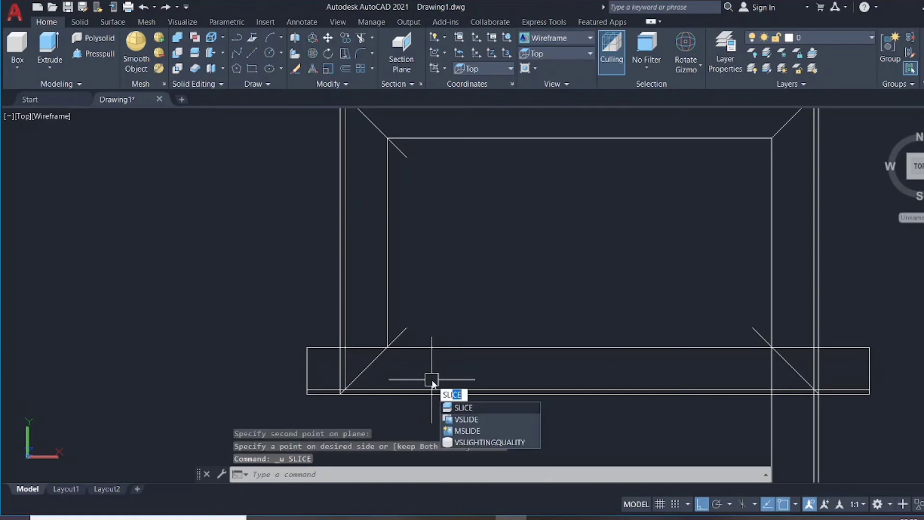
type("c")
key("Return")
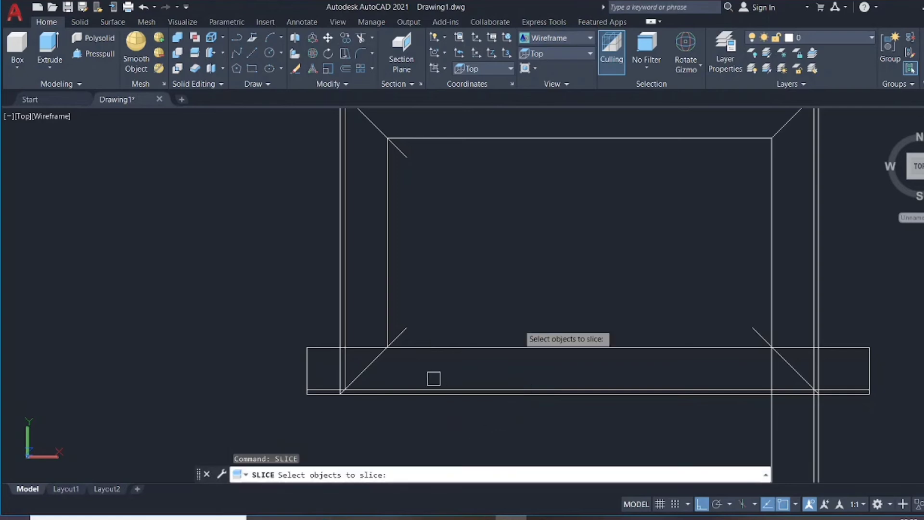
left_click(568, 303)
left_click(493, 405)
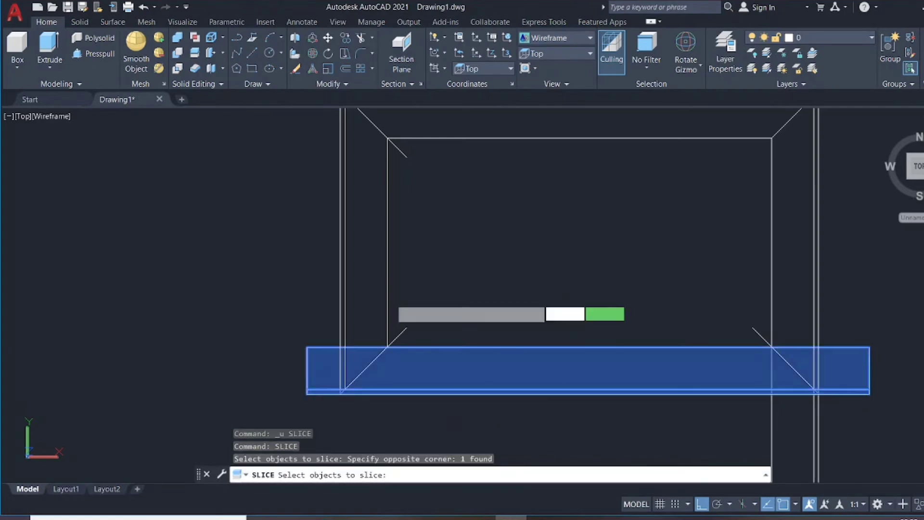
key("Return")
left_click(406, 328)
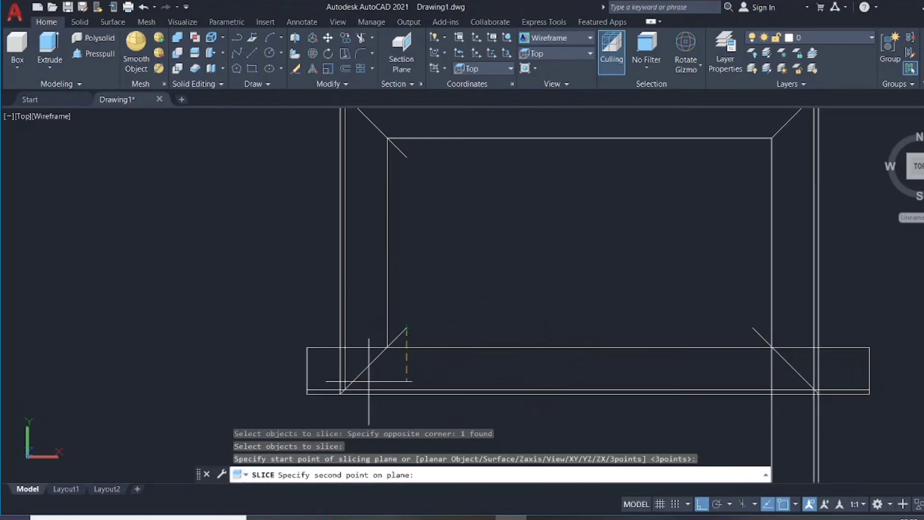
scroll(340, 393, "up", 2)
left_click(340, 394)
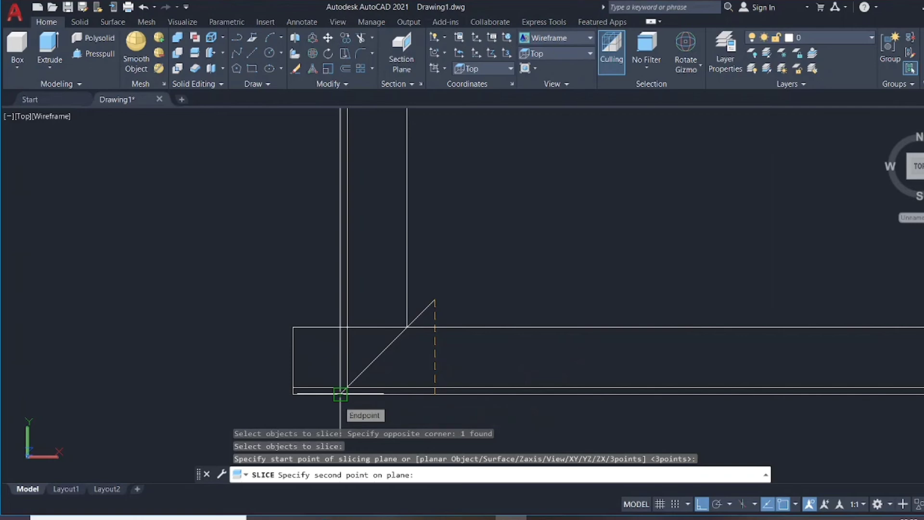
left_click(340, 394)
scroll(340, 393, "down", 3)
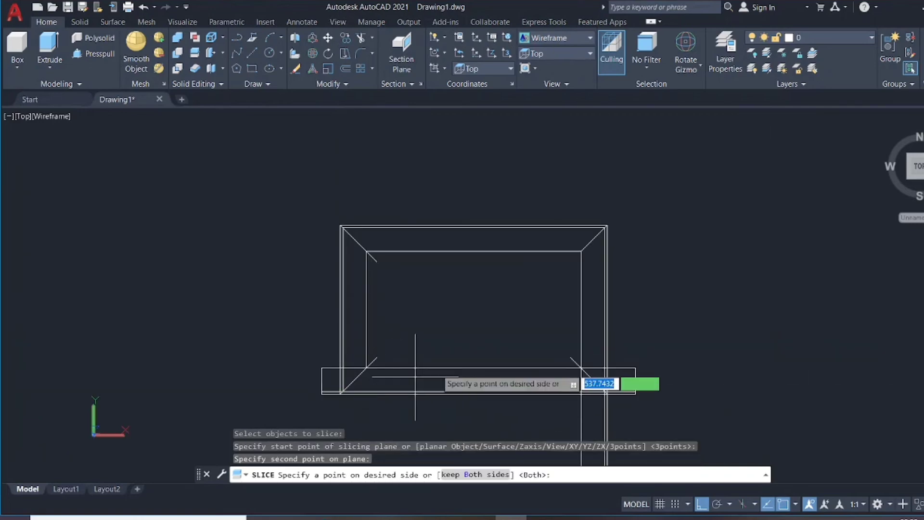
left_click(484, 332)
Step: Slice the lower horizontal angle along the full lower-right diagonal guide line, keeping only the part left of the cut
middle_click_drag(492, 367, 486, 218)
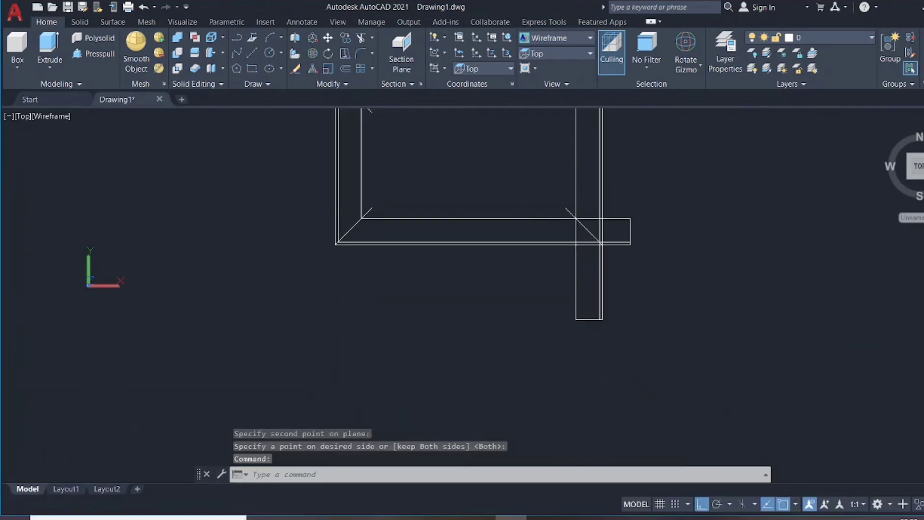
key("Return")
left_click(520, 258)
left_click(479, 200)
scroll(526, 212, "up", 3)
key("Return")
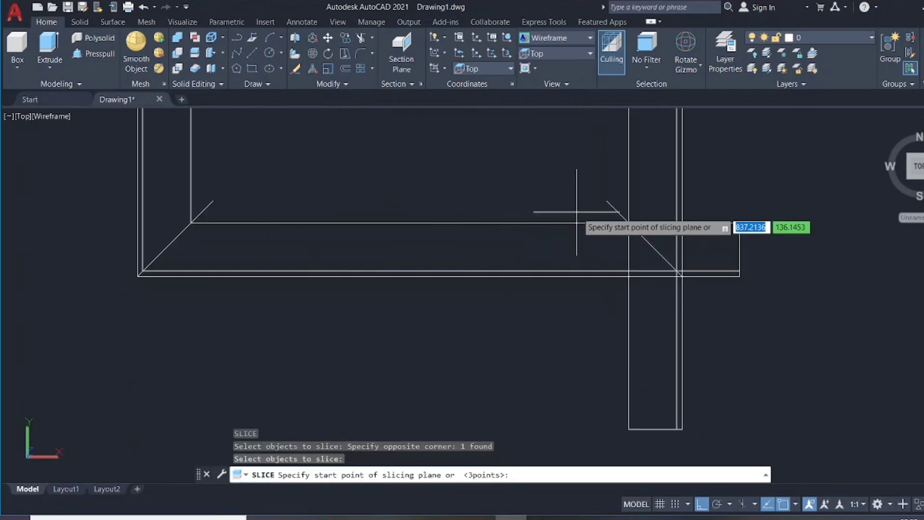
left_click(606, 202)
scroll(648, 276, "up", 3)
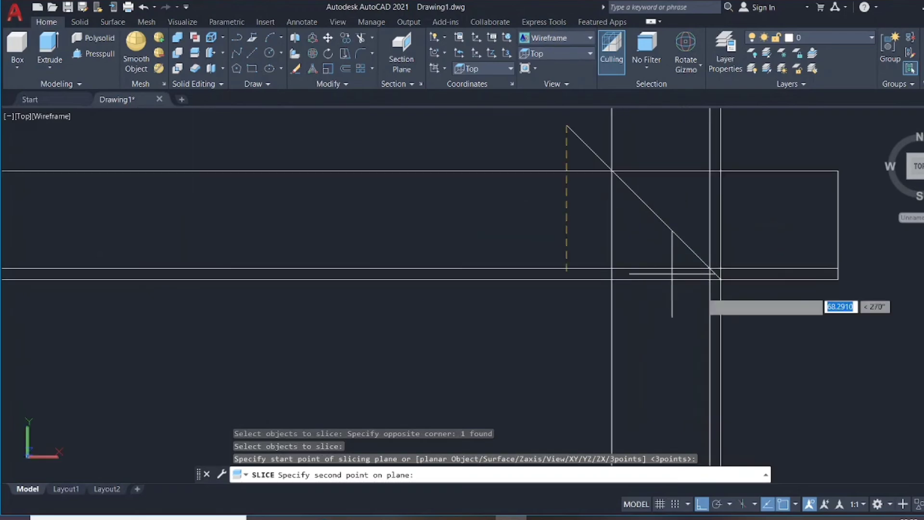
left_click(720, 278)
scroll(662, 292, "down", 3)
left_click(517, 314)
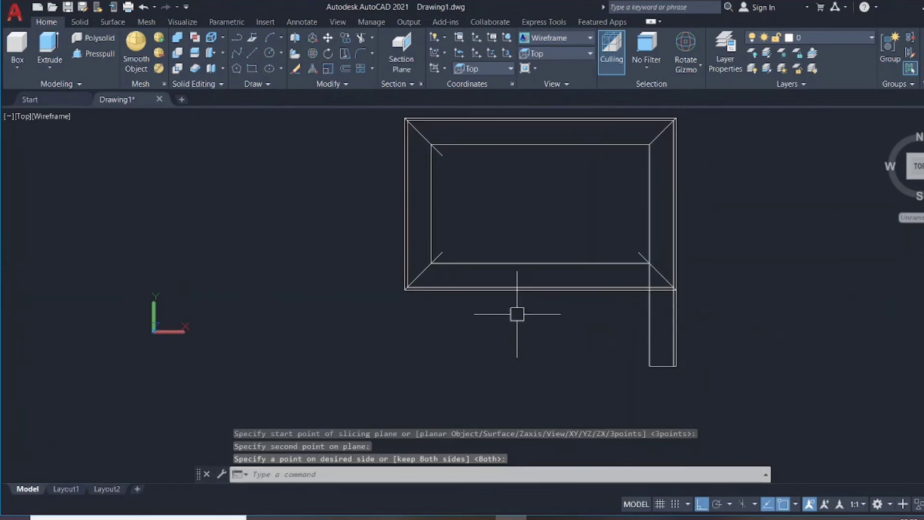
Step: Slice the right vertical angle along the full lower-right diagonal guide line, endpoint to endpoint, keeping only the part above the cut
key("Return")
scroll(712, 332, "up", 3)
left_click(702, 297)
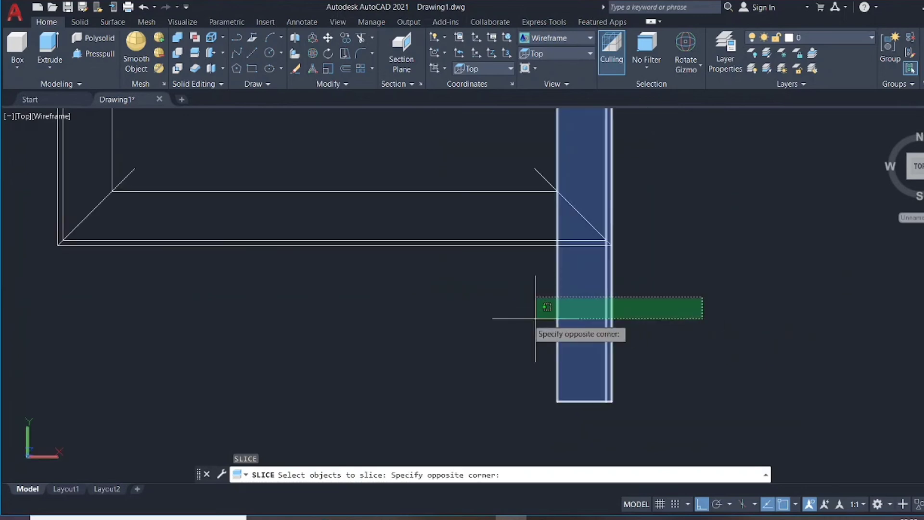
left_click(535, 318)
scroll(576, 250, "up", 2)
key("Return")
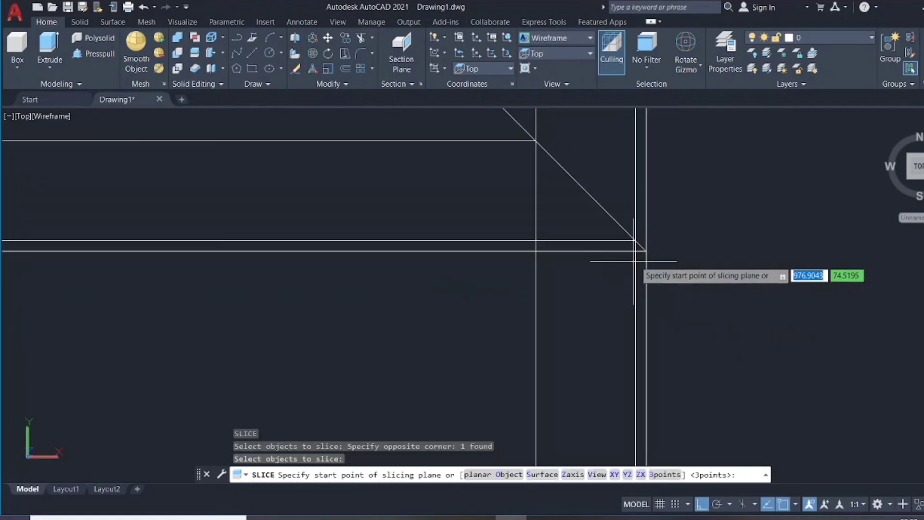
left_click(646, 251)
scroll(646, 251, "down", 2)
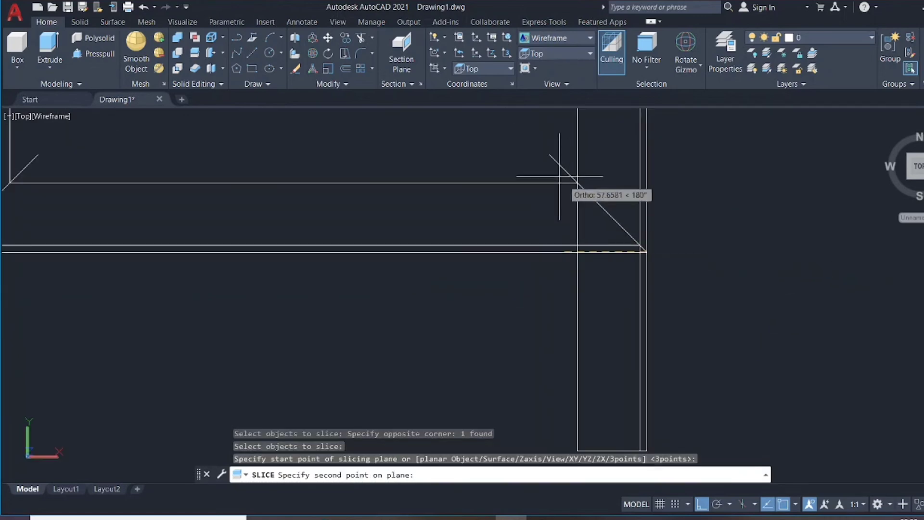
left_click(549, 154)
scroll(548, 156, "down", 3)
middle_click_drag(635, 180, 645, 370)
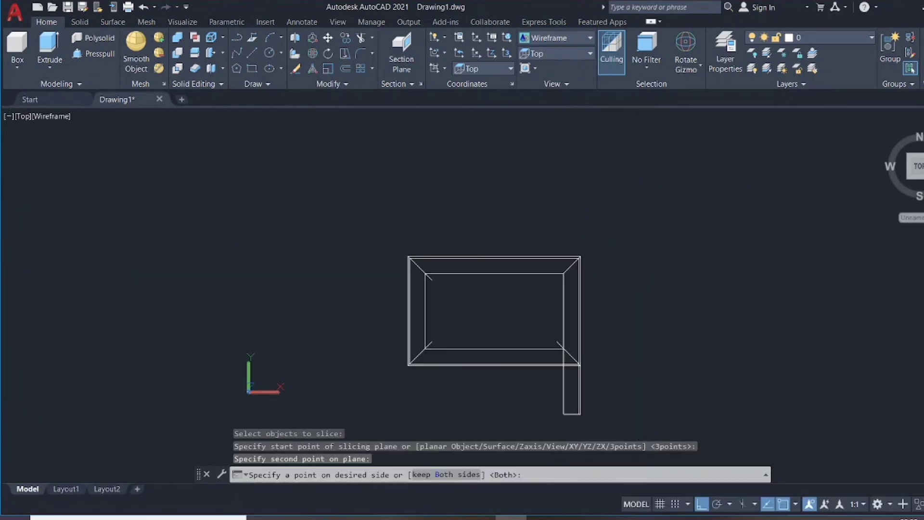
left_click(614, 308)
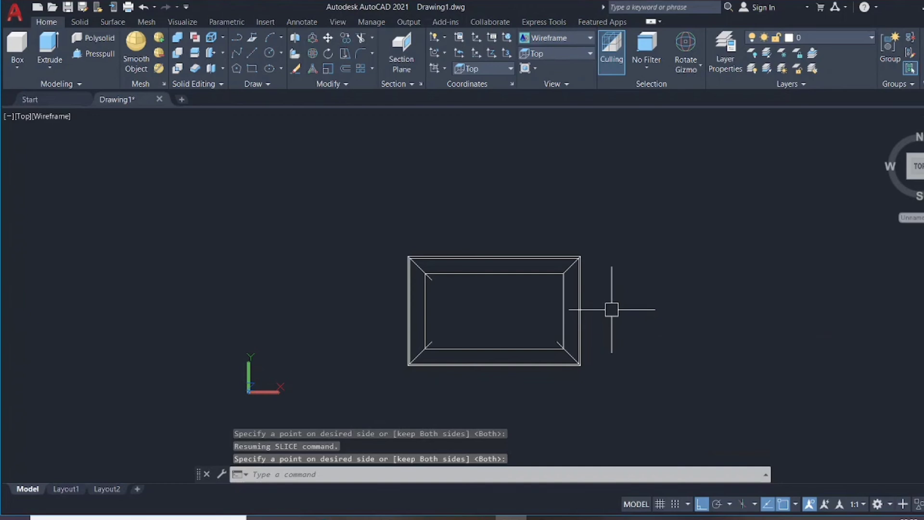
Step: Erase the remaining diagonal guide lines at the frame's upper-left, lower-left and lower-right corners
scroll(577, 347, "up", 2)
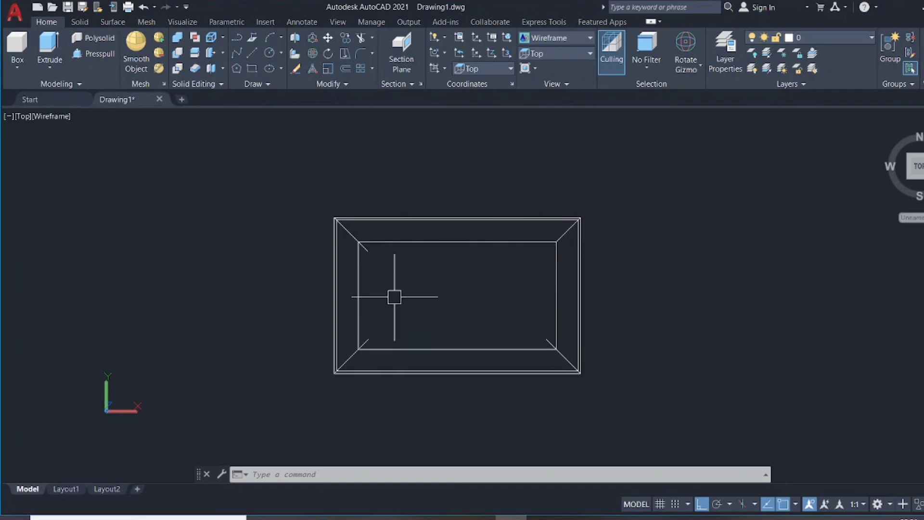
scroll(395, 298, "up", 5)
left_click(308, 163)
key("Delete")
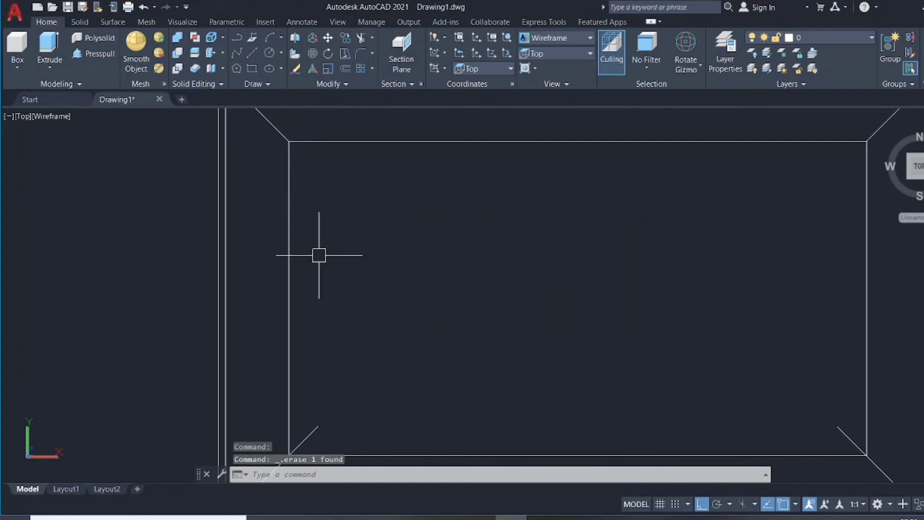
left_click(317, 437)
key("Delete")
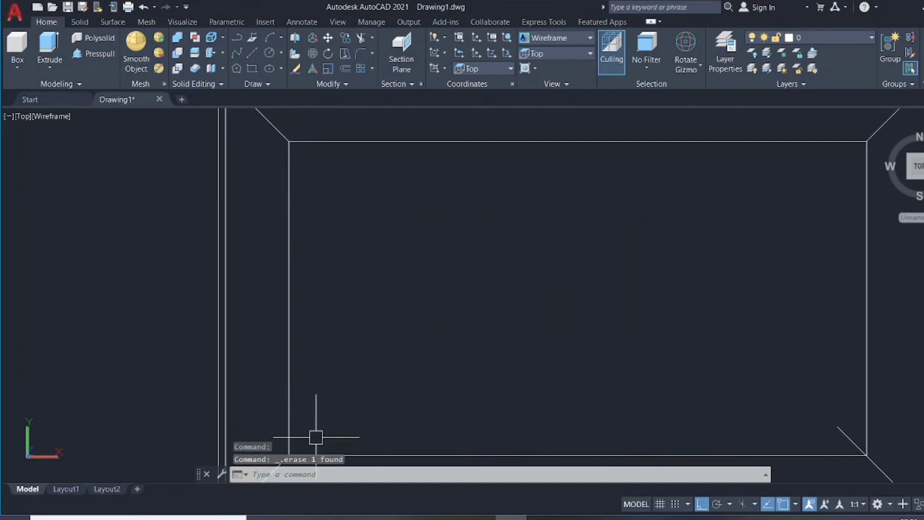
left_click(838, 434)
key("Delete")
scroll(836, 431, "down", 5)
mouse_move(790, 396)
middle_mouse_down()
mouse_move(658, 321)
mouse_move(638, 321)
mouse_move(598, 300)
middle_mouse_up()
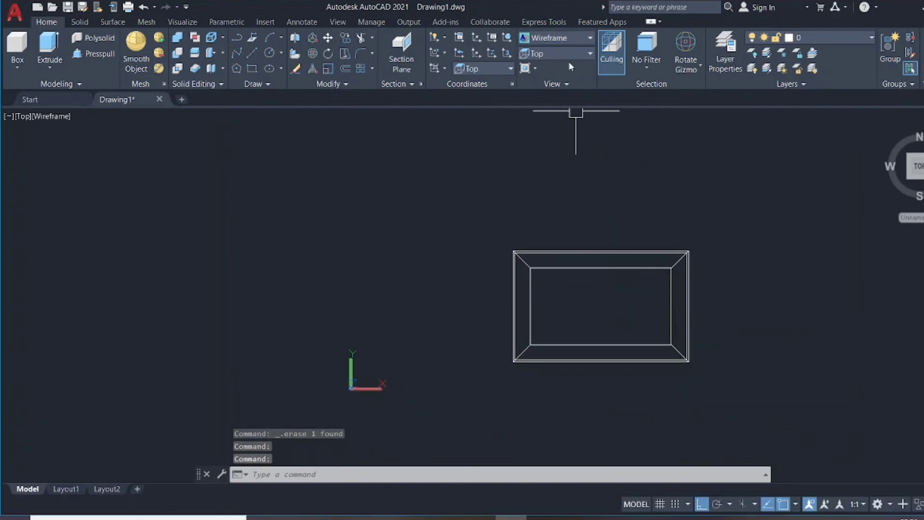
Step: Show the mitred frame in the SW Isometric view with the Realistic visual style
left_click(546, 54)
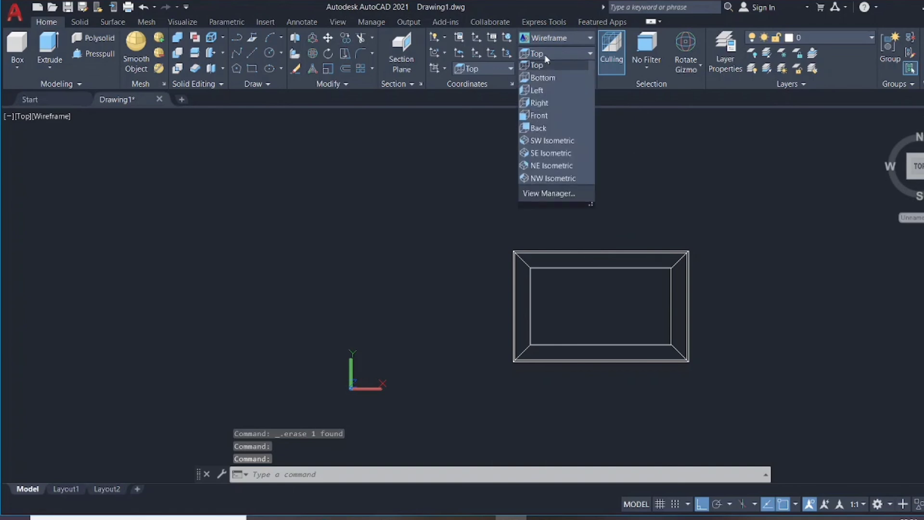
left_click(563, 143)
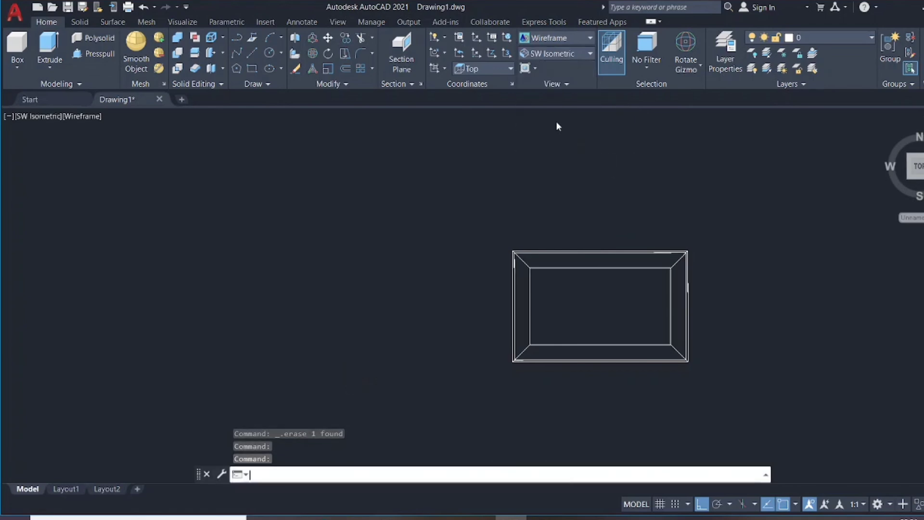
left_click(567, 40)
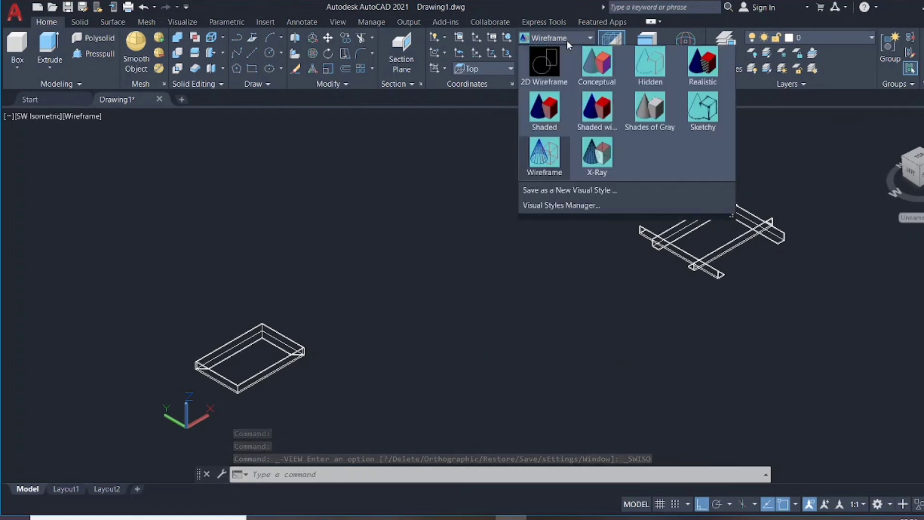
left_click(704, 67)
scroll(308, 371, "up", 4)
middle_click_drag(255, 361, 689, 351)
middle_click_drag(448, 348, 454, 329)
middle_click_drag(542, 341, 547, 278)
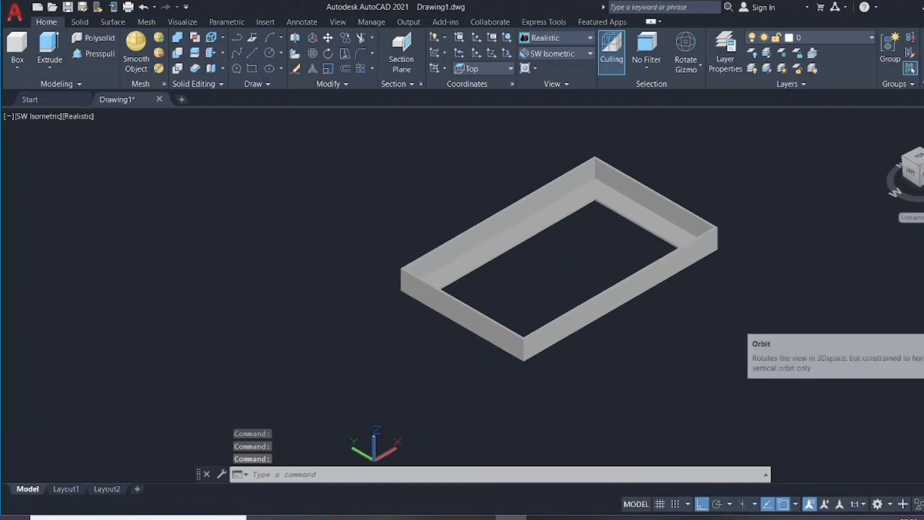
Step: Inspect the frame's mitred corners from several angles with Free Orbit
left_click(923, 337)
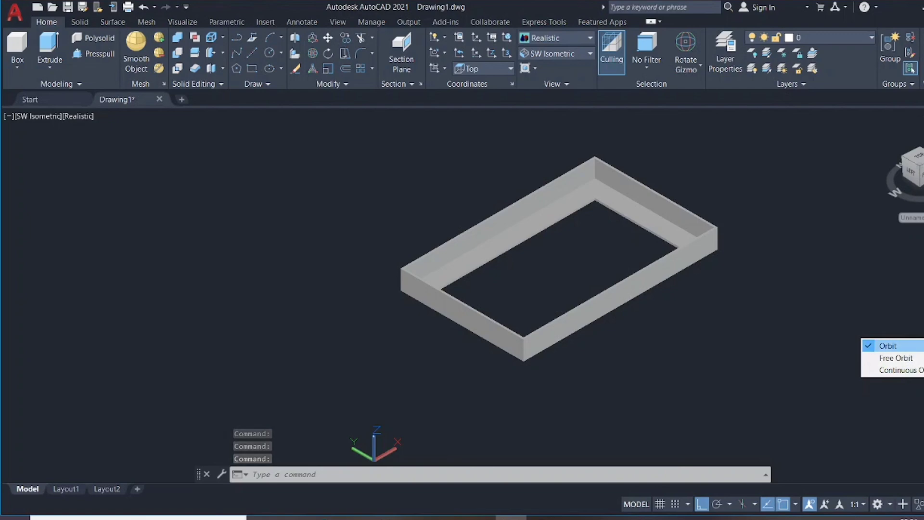
left_click(904, 359)
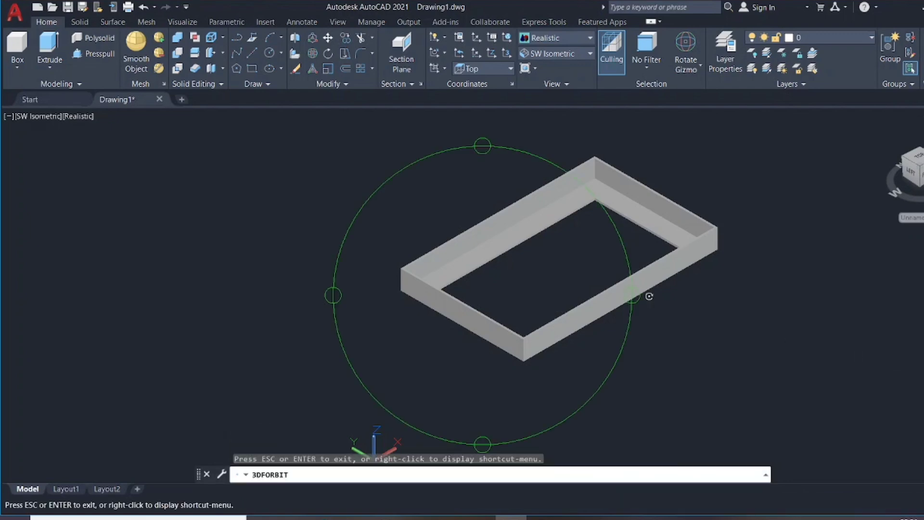
middle_click_drag(601, 251, 492, 243)
scroll(505, 165, "up", 5)
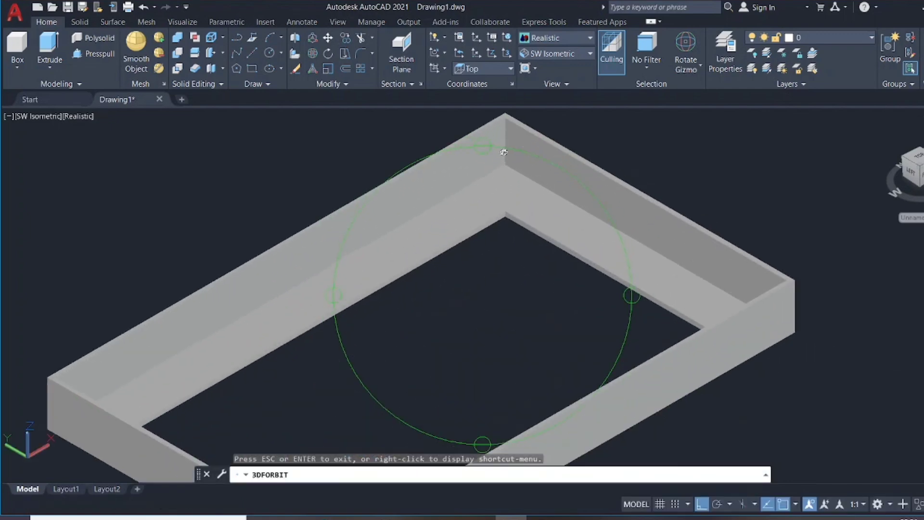
left_click_drag(501, 170, 578, 181)
scroll(491, 198, "down", 5)
scroll(268, 340, "up", 6)
mouse_move(425, 273)
left_mouse_down()
mouse_move(429, 287)
mouse_move(396, 299)
mouse_move(441, 331)
mouse_move(398, 336)
mouse_move(421, 363)
left_mouse_up()
mouse_move(501, 305)
left_mouse_down()
mouse_move(534, 259)
mouse_move(576, 233)
mouse_move(579, 247)
mouse_move(540, 244)
left_mouse_up()
scroll(540, 244, "down", 5)
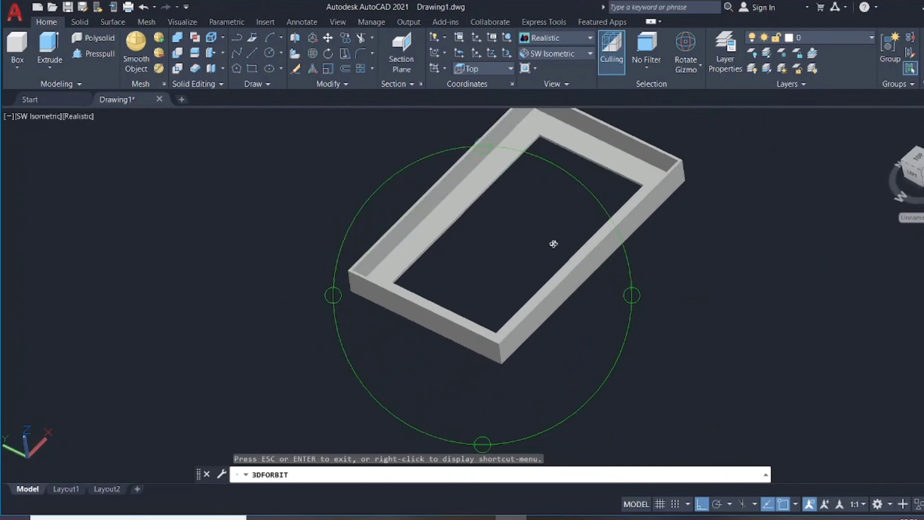
middle_click_drag(553, 245, 490, 278)
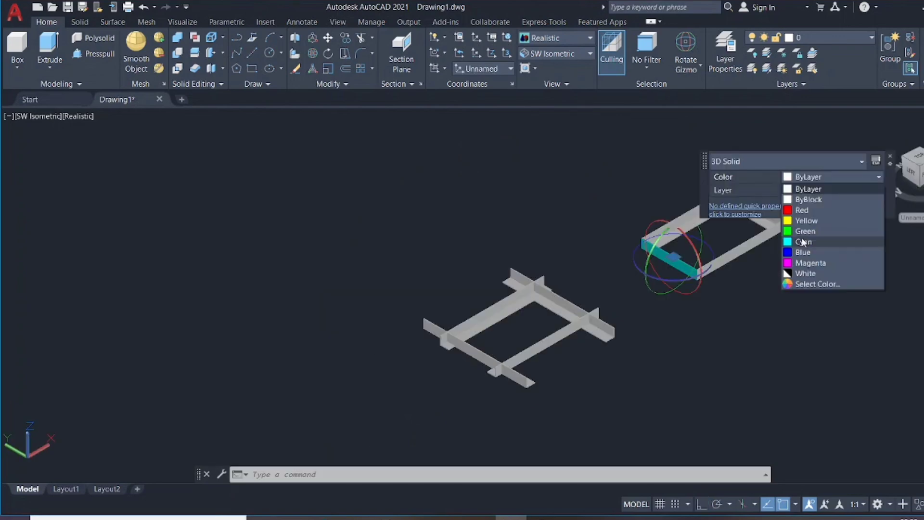
Step: Color the mitred frame's near short angle Cyan and match its properties to all other angles of both the mitred and the uncut frame
left_click(802, 238)
key("Escape")
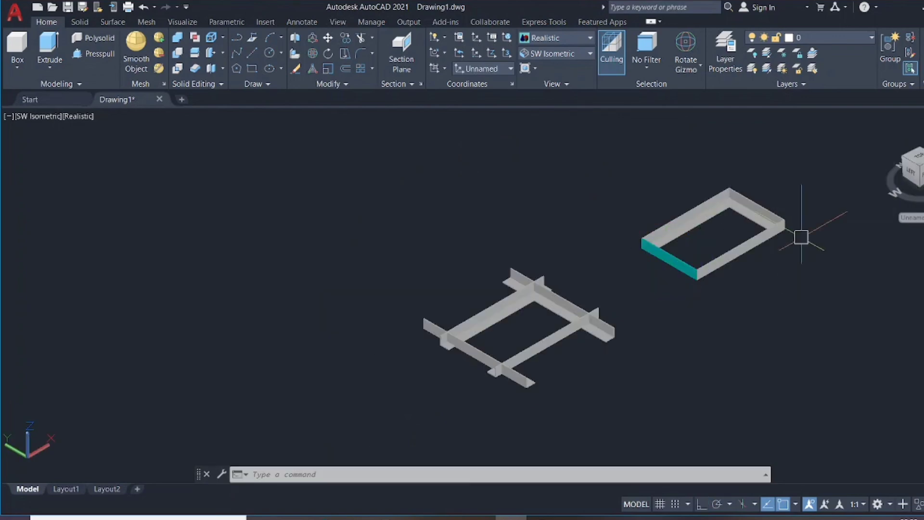
type("ma")
key("Return")
scroll(666, 260, "up", 2)
left_click(666, 260)
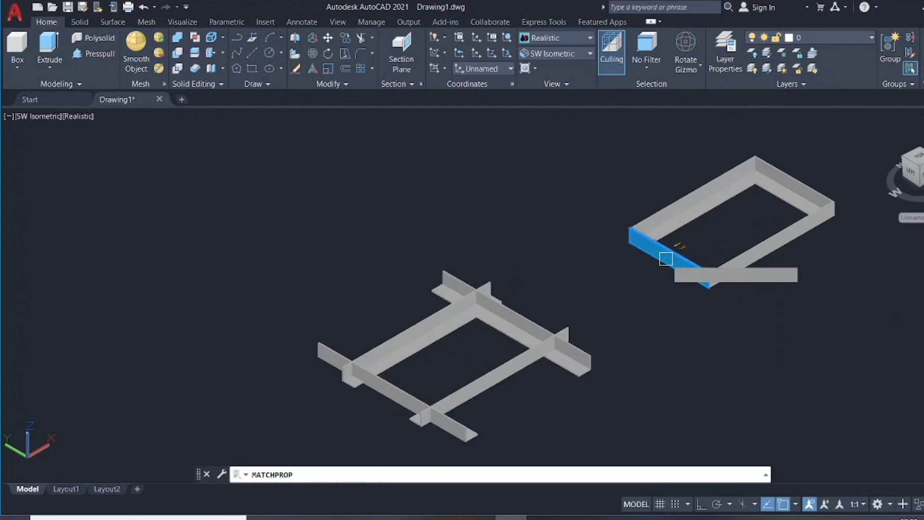
left_click(777, 284)
left_click(664, 153)
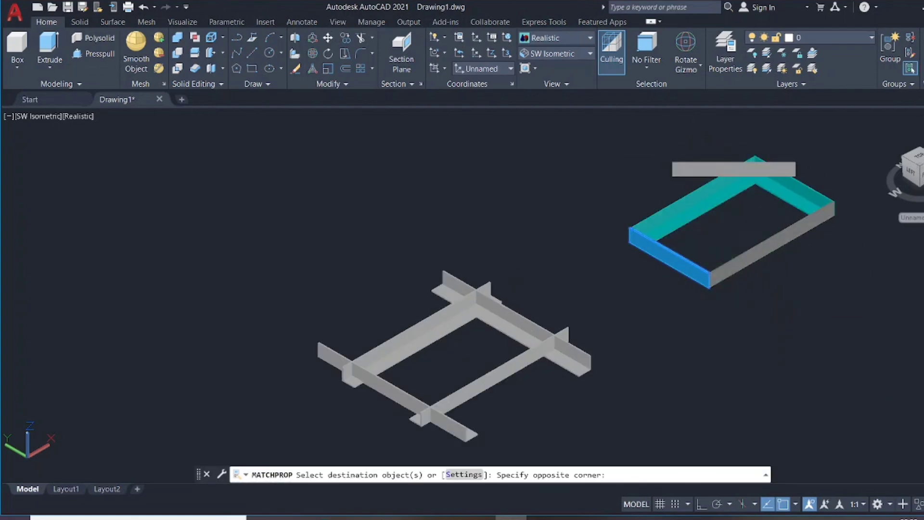
left_click(609, 284)
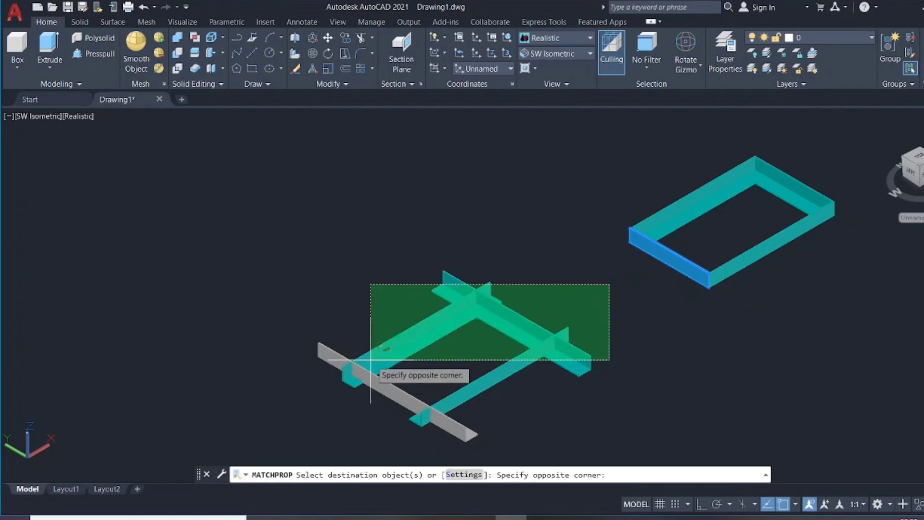
left_click(352, 388)
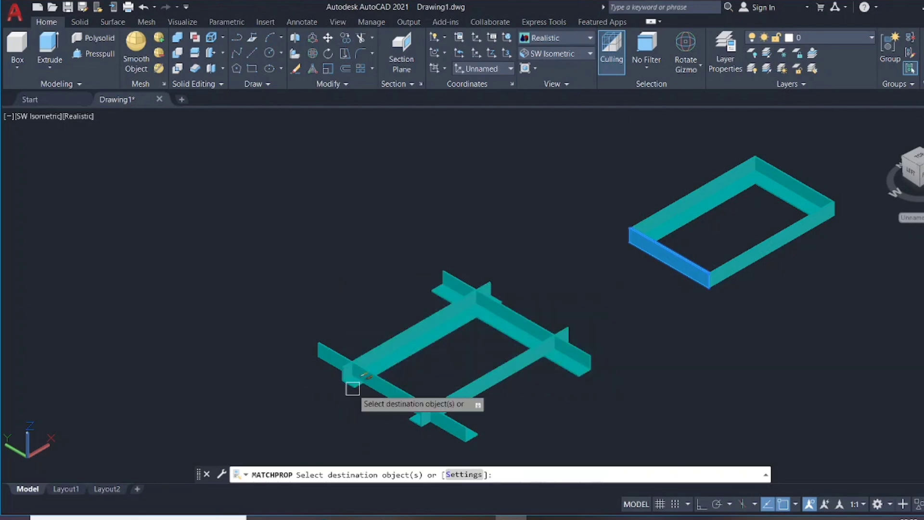
key("Return")
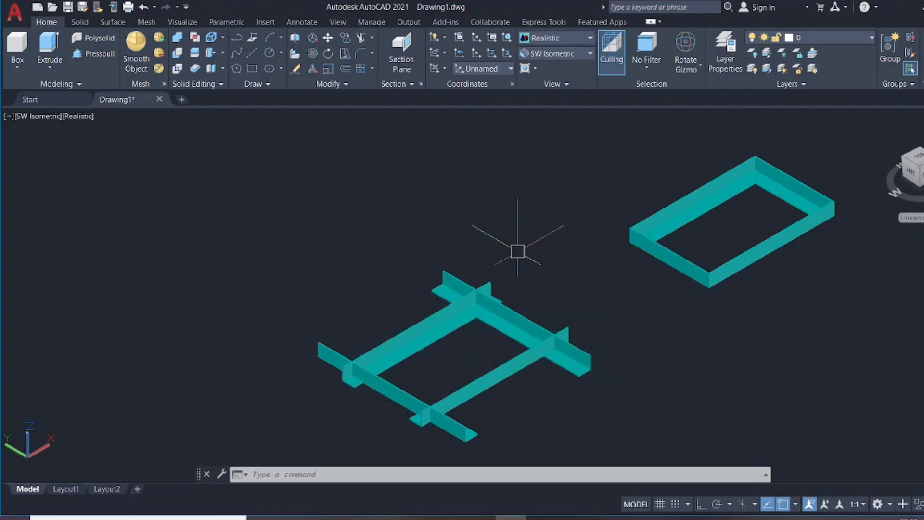